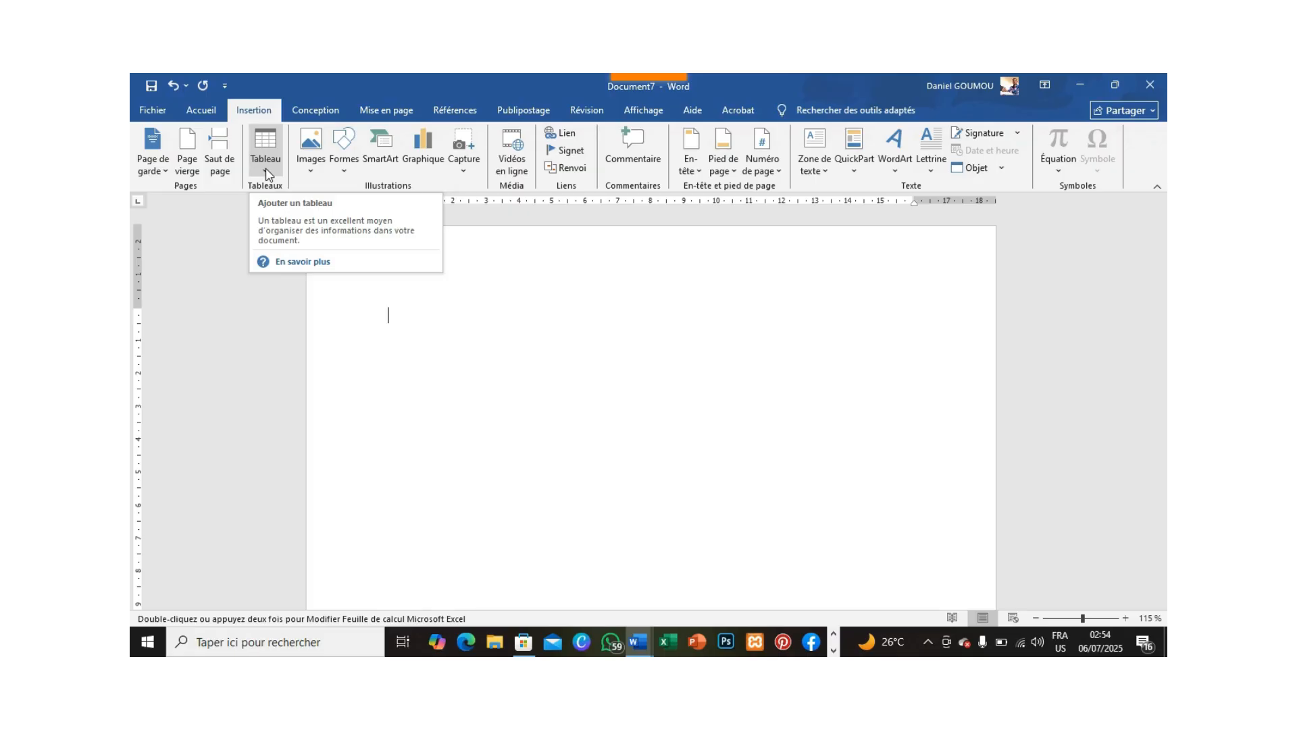
Insert an Excel spreadsheet into the document and enter "Annees" and "Designation" on two lines in cell A1.
click(268, 175)
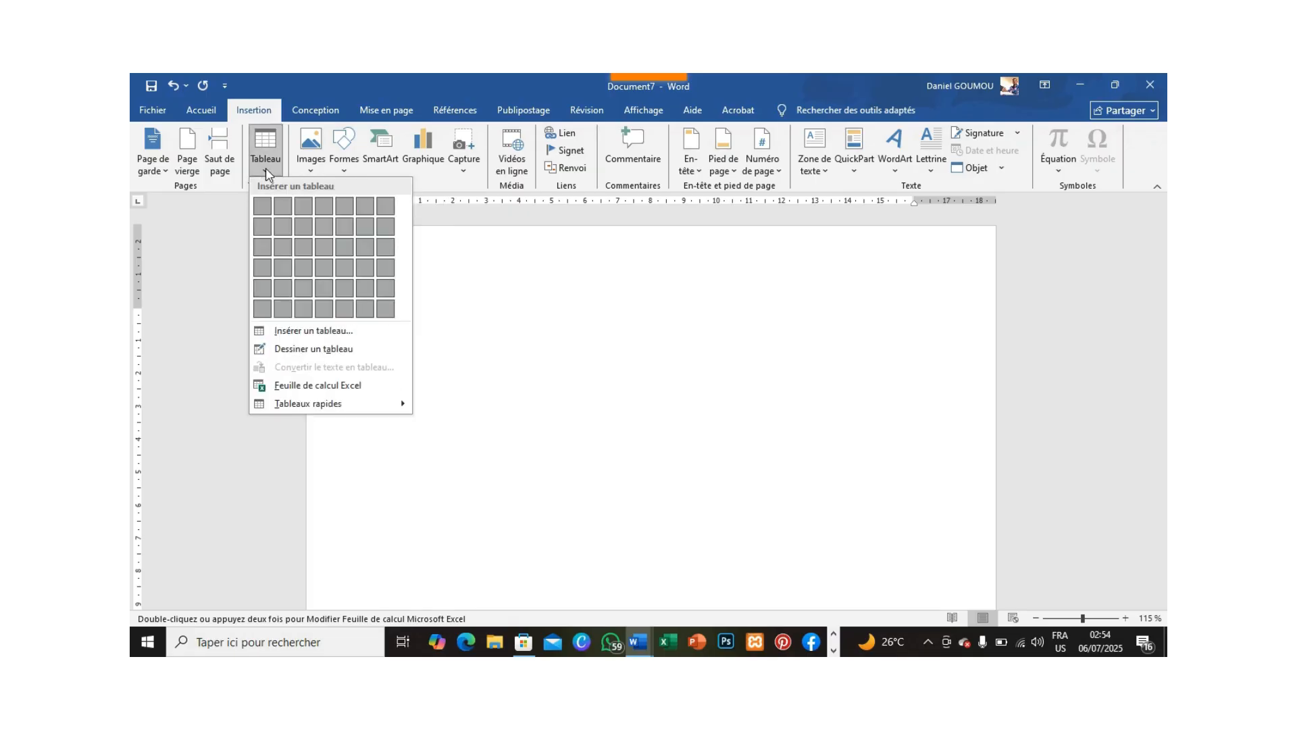
click(333, 389)
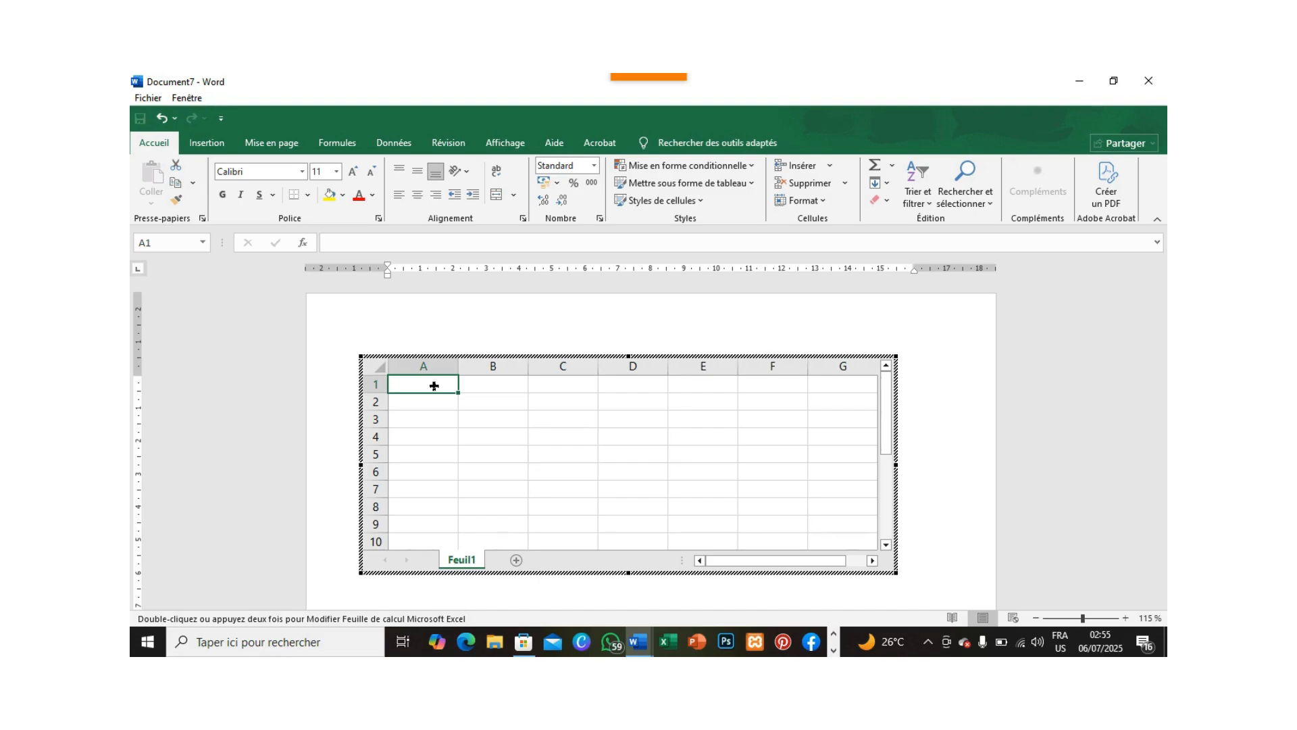
text(Ann)
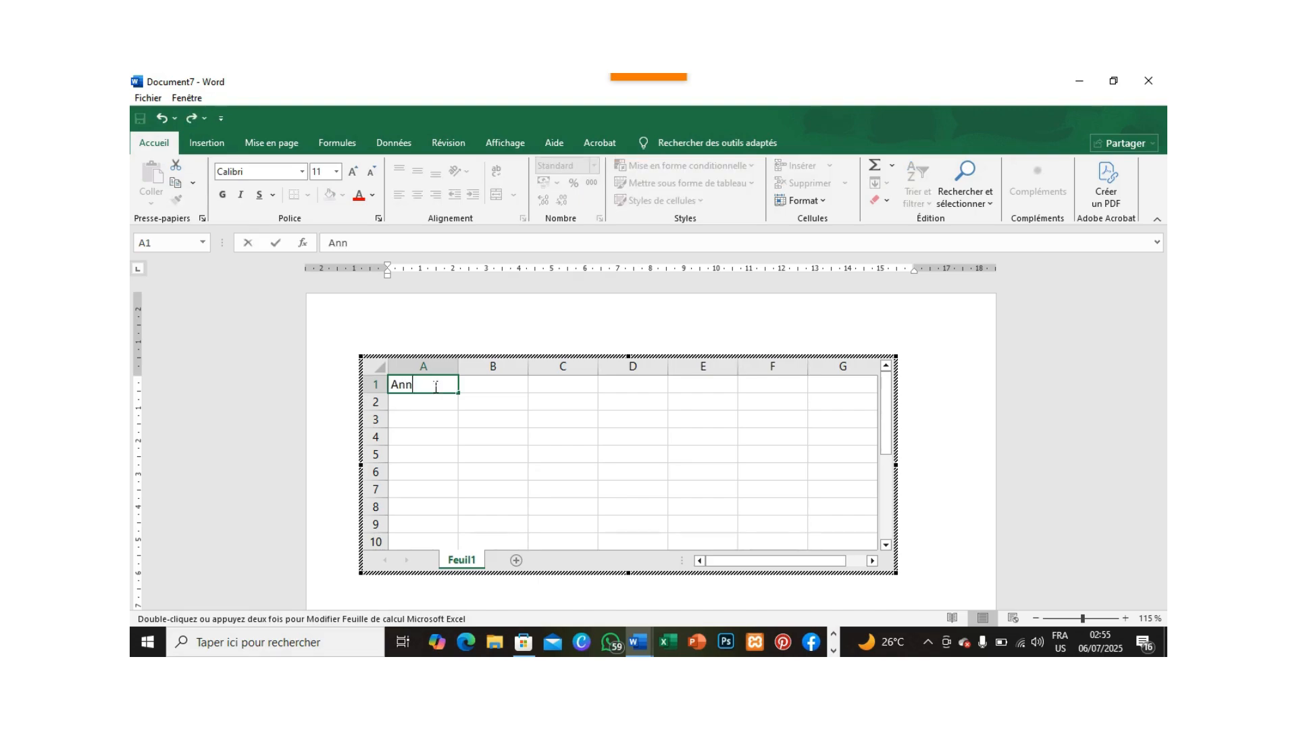
text(ees)
key(Return)
text(Desif)
key(BackSpace)
text(gnat)
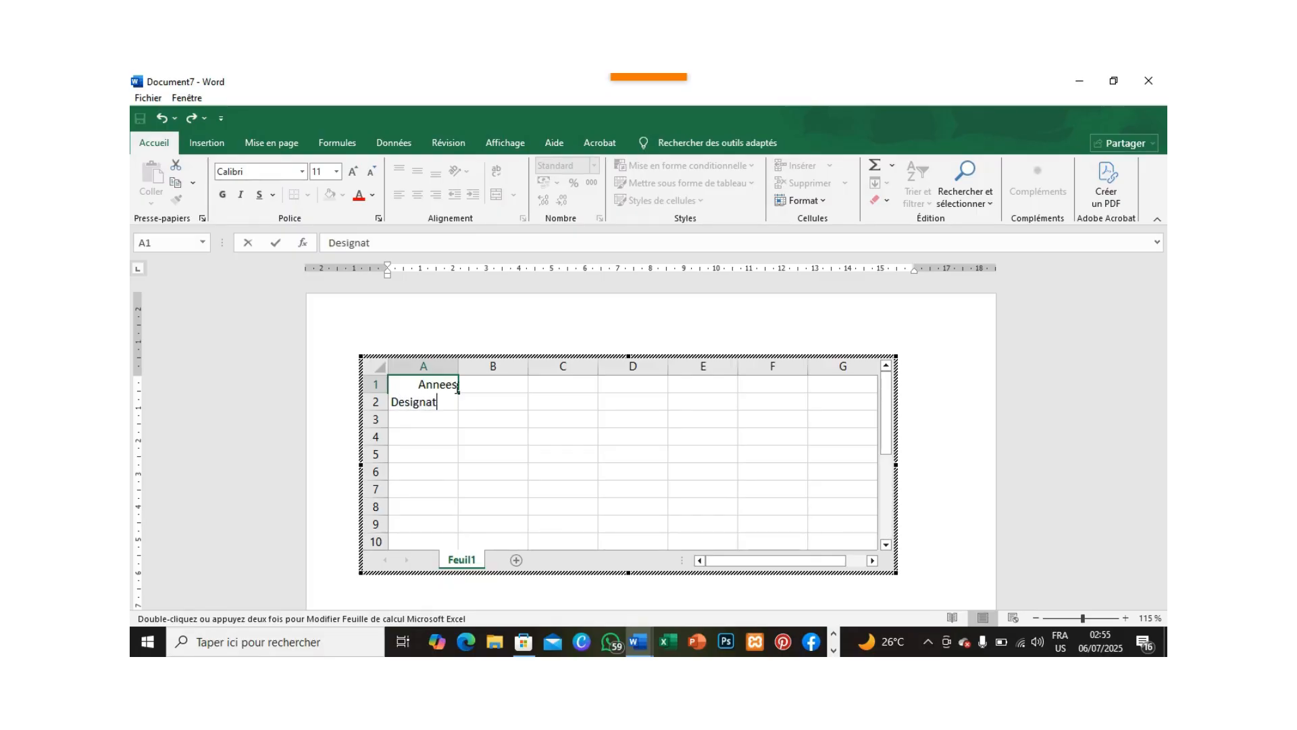
text(ion)
Enter the year headers 2025 in cell B1 and 2026 in cell C1.
click(493, 384)
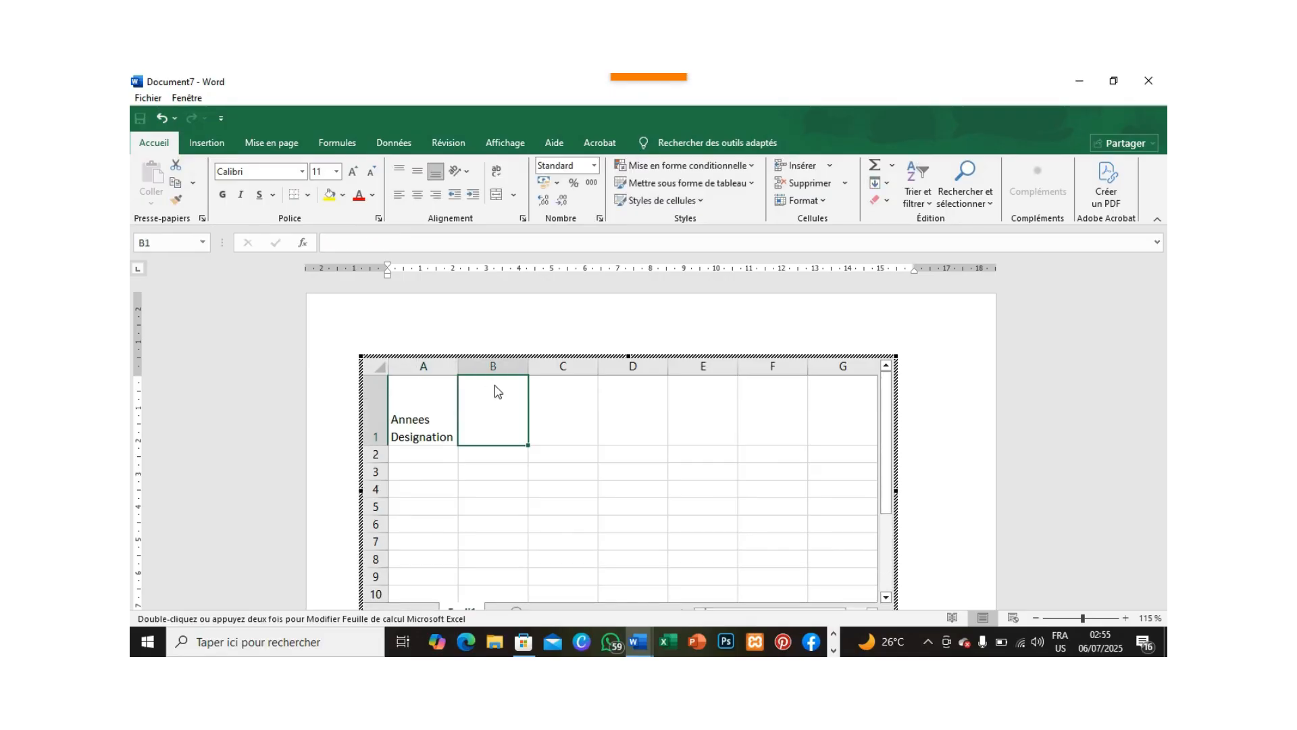
text(20)
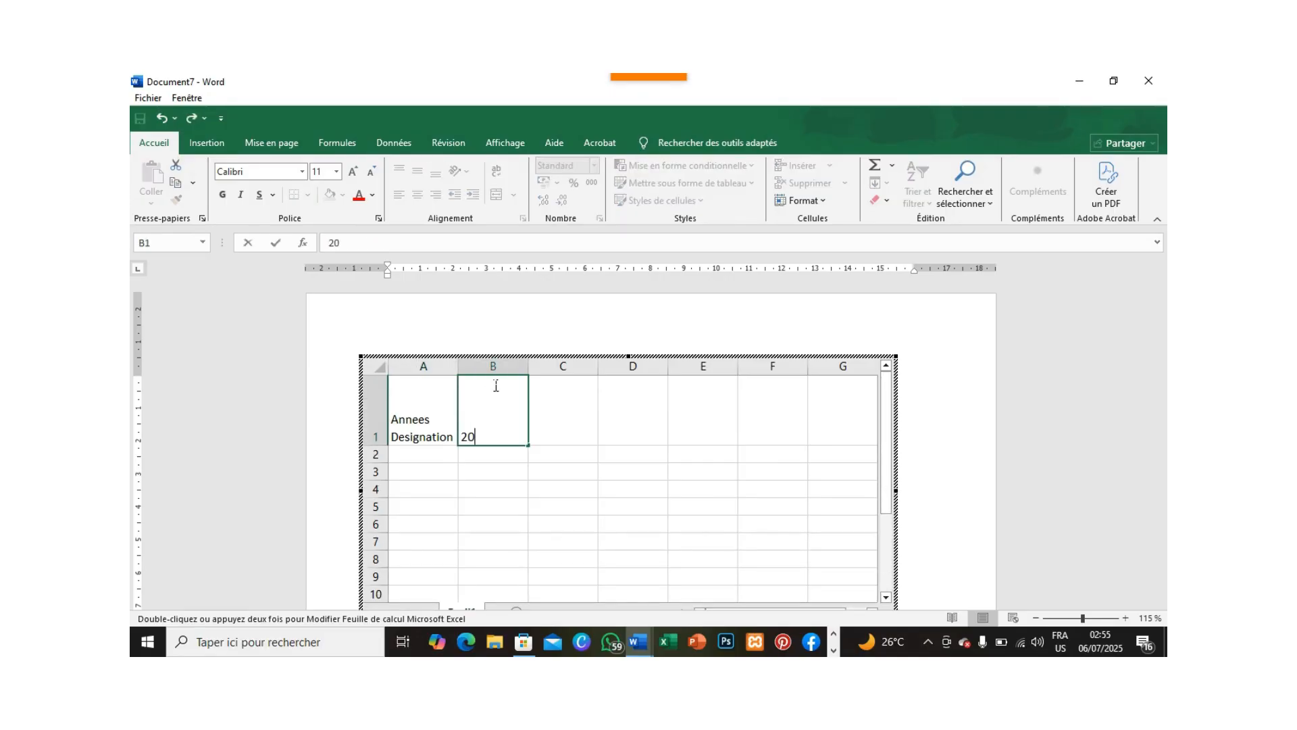
text(5)
key(BackSpace)
text(25)
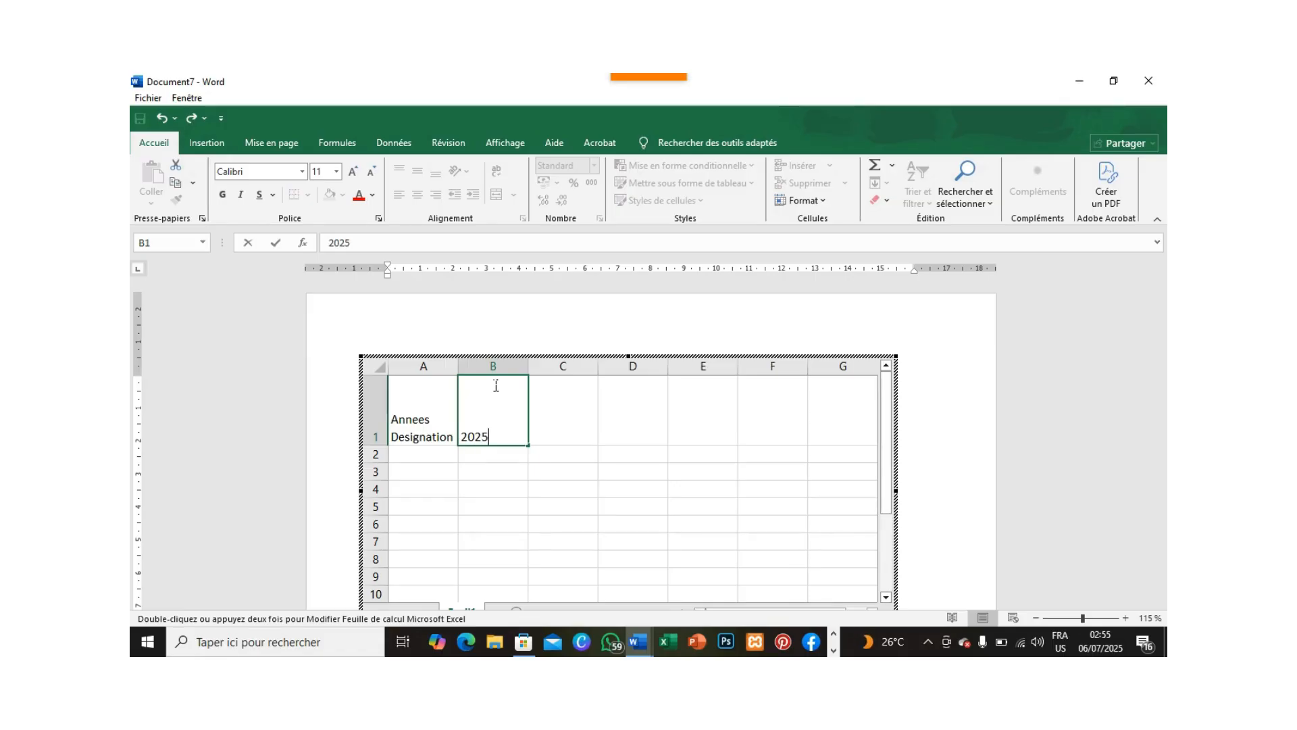
key(Tab)
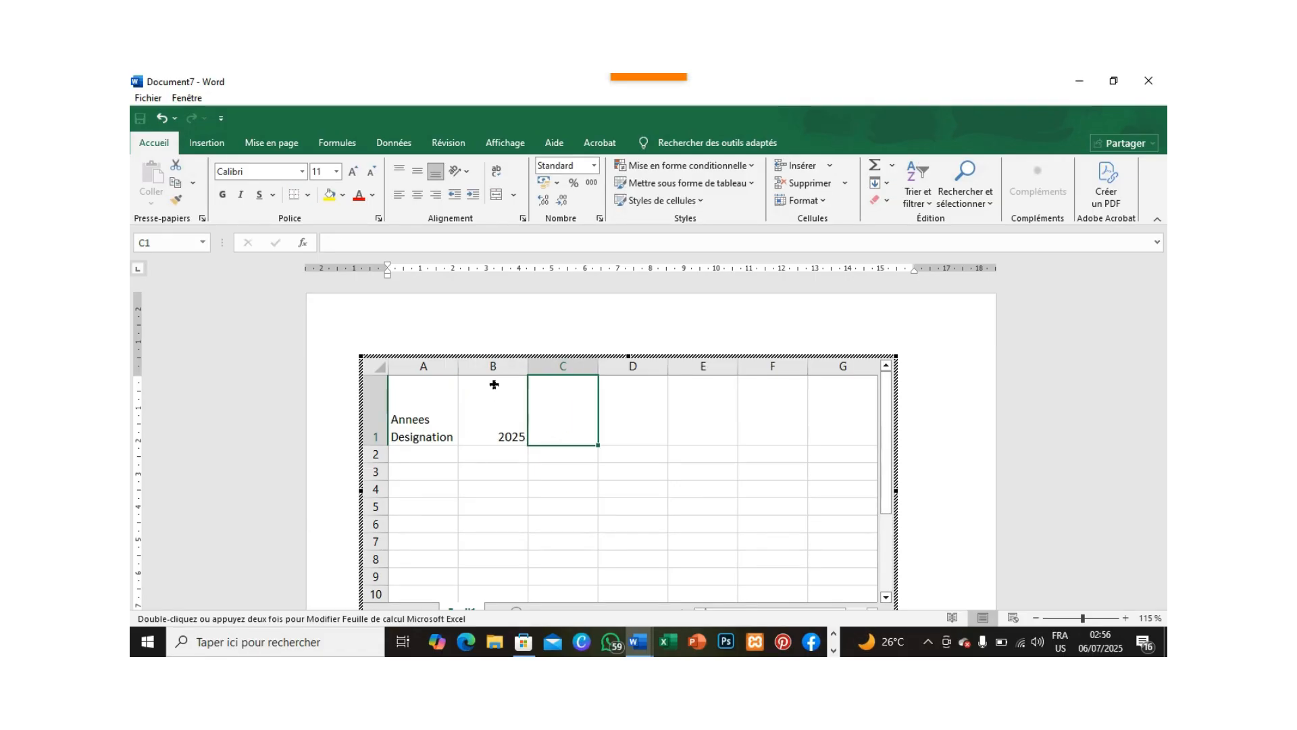
text(2026)
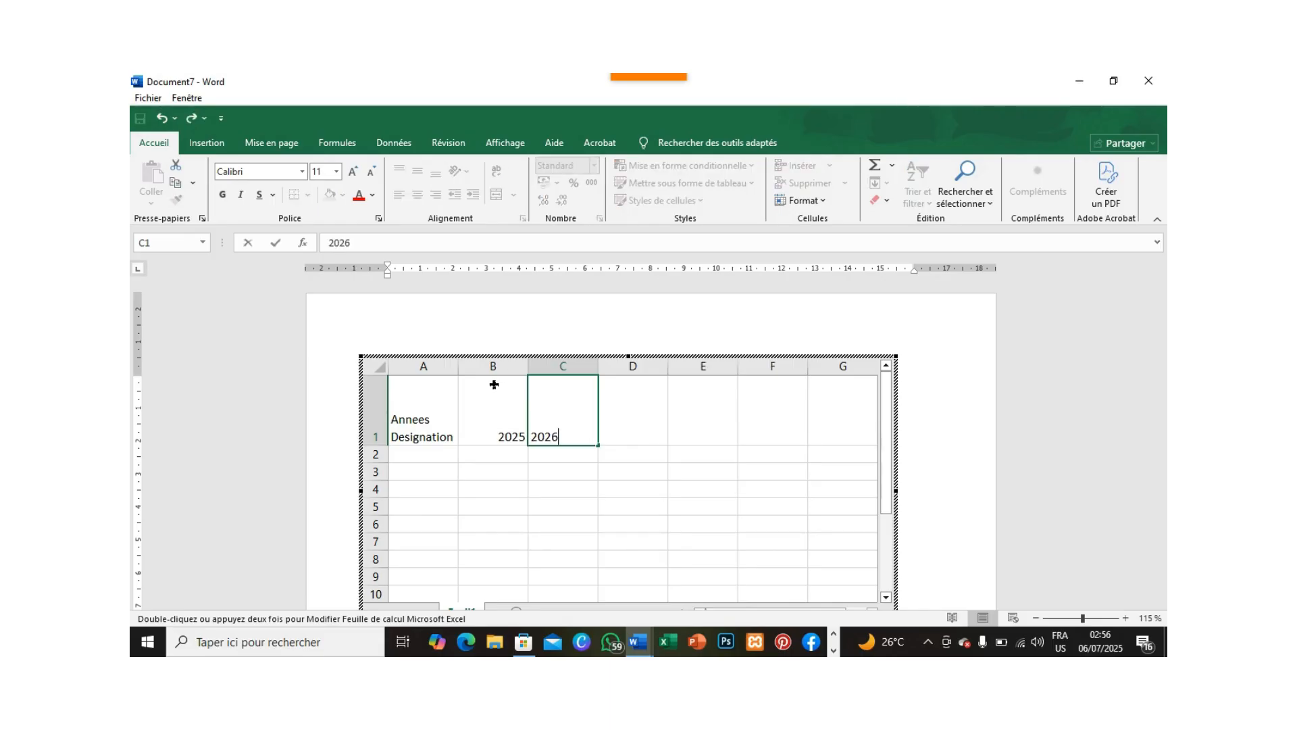
key(Tab)
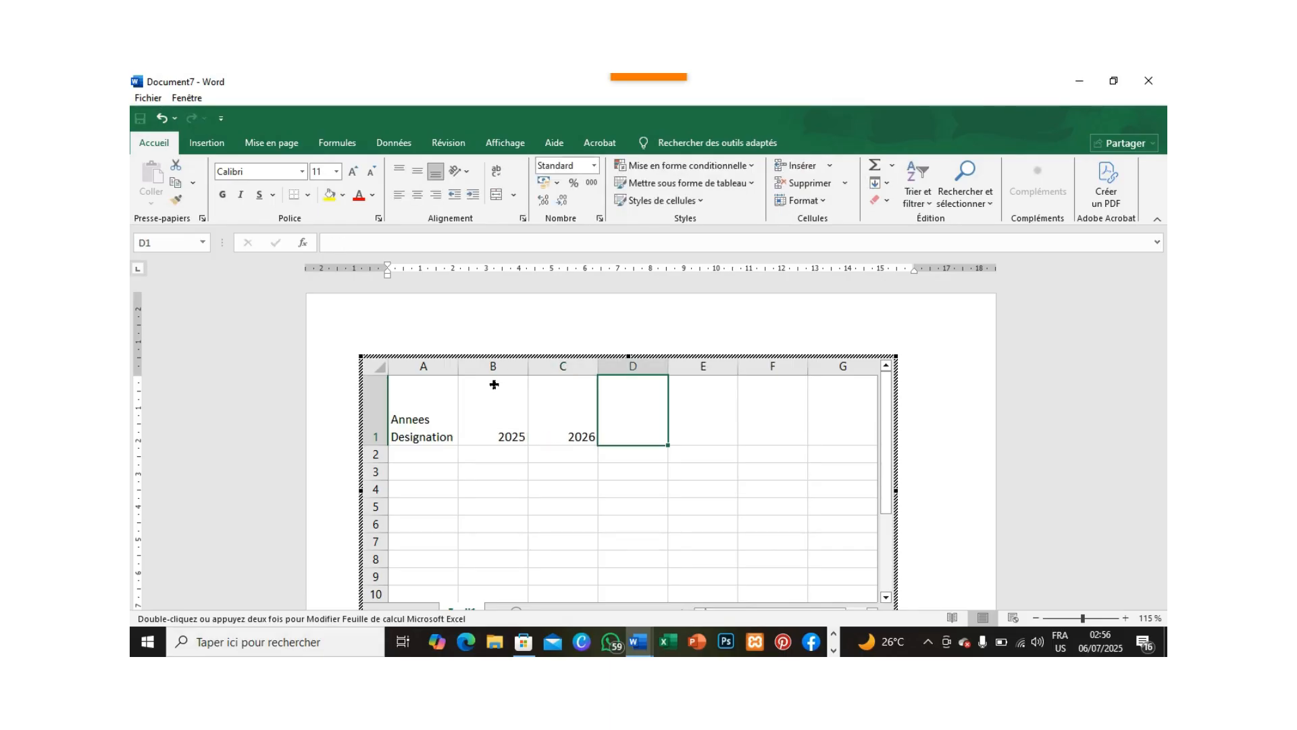
Continue the header row with "..." in cell D1 and the year 2037 in cell E1.
text(...)
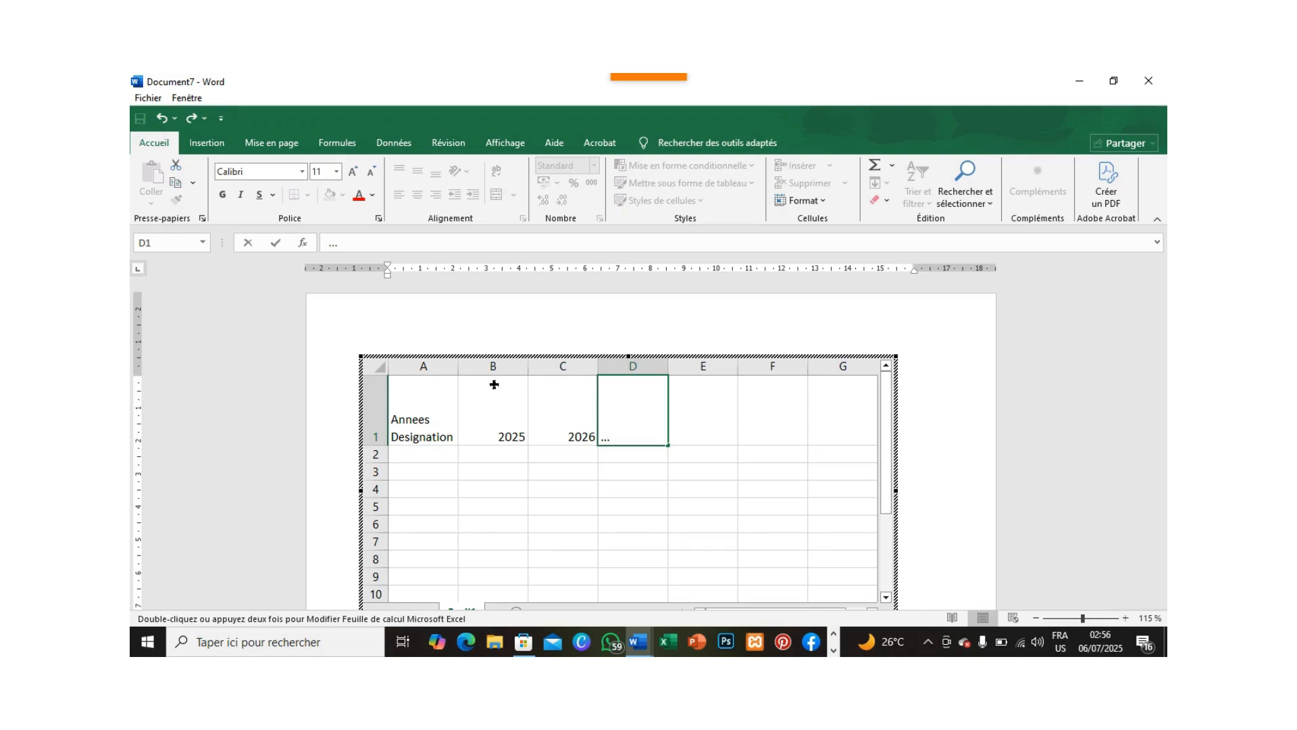
key(Tab)
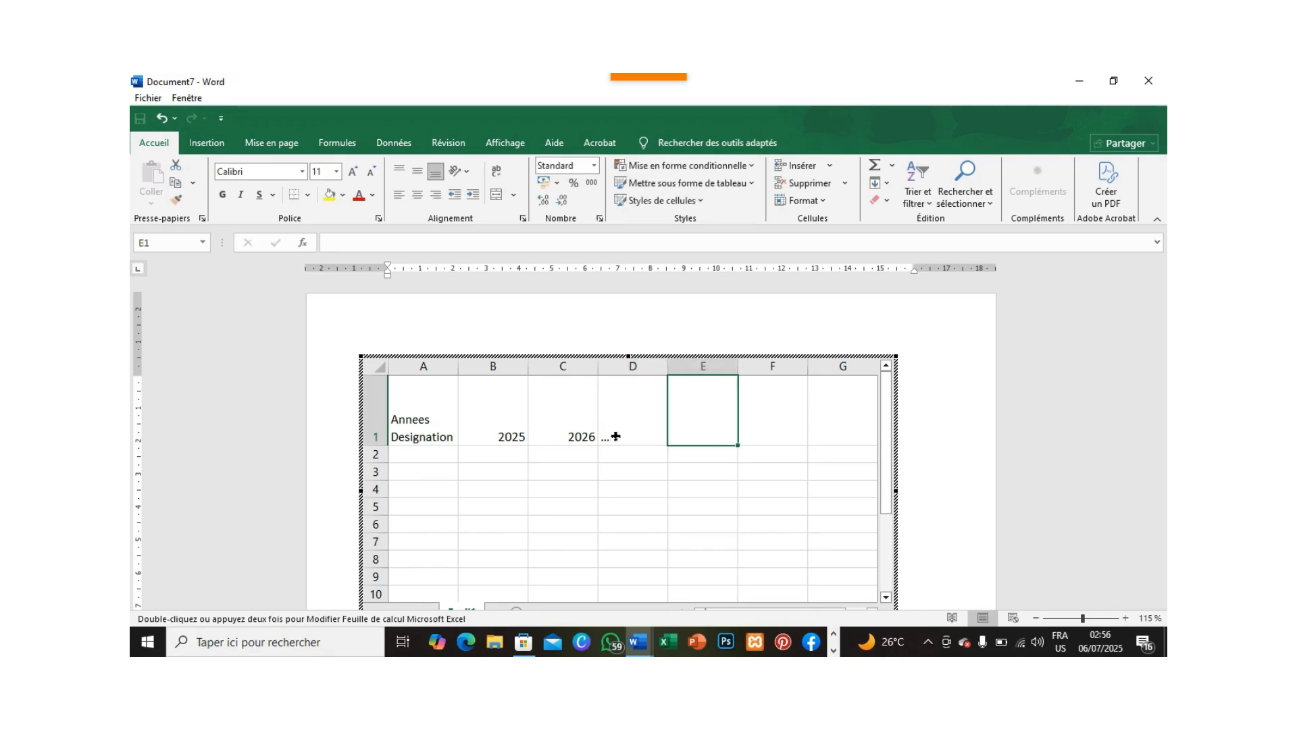
text(20)
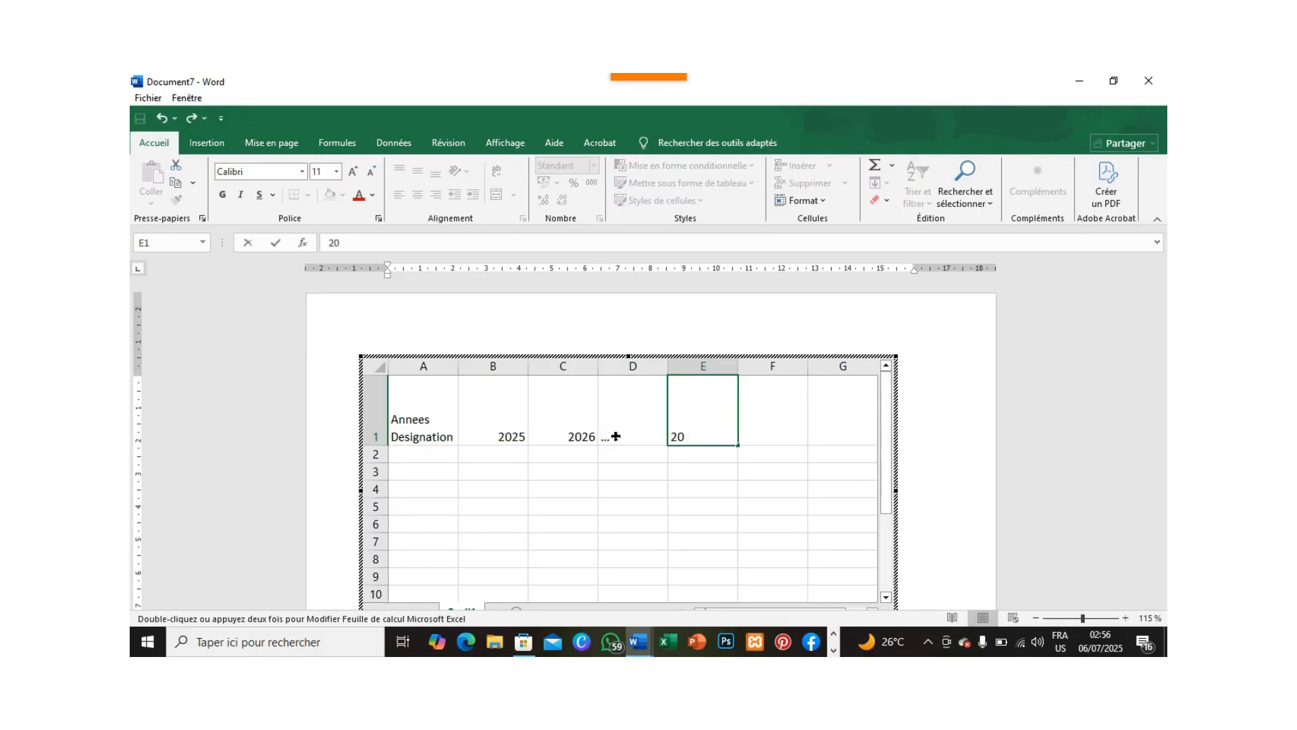
text(239)
key(BackSpace)
key(BackSpace)
key(BackSpace)
text(37)
Enter the row labels "Fonds propres" in cell A2 and "Emprunts" in cell A3.
click(433, 454)
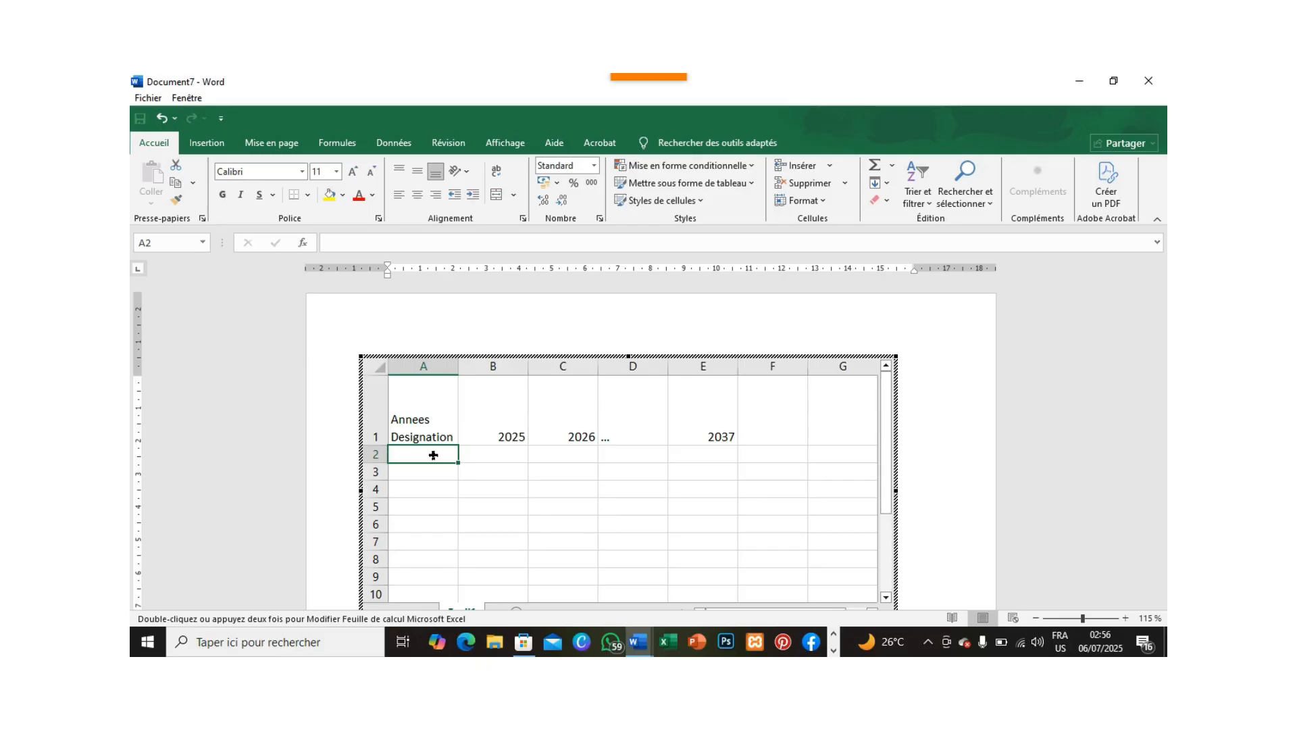
text(Fonds)
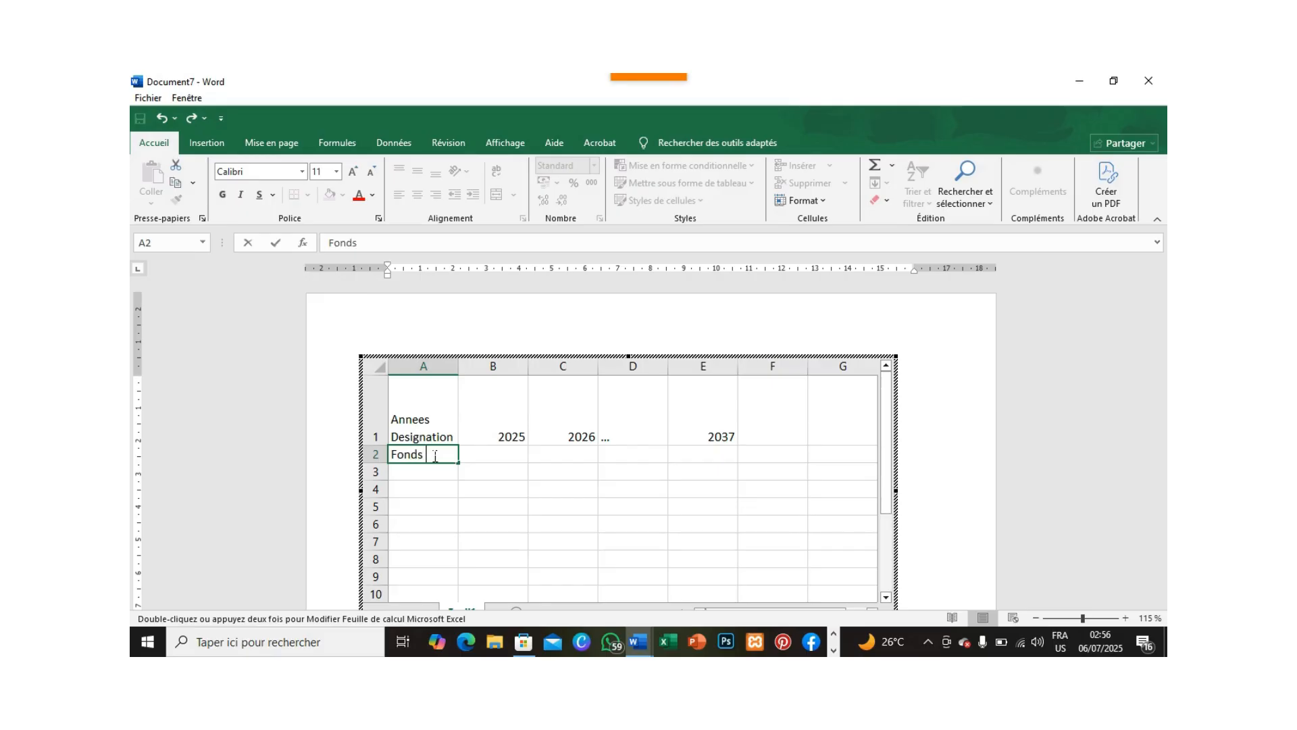
text( propres)
click(420, 472)
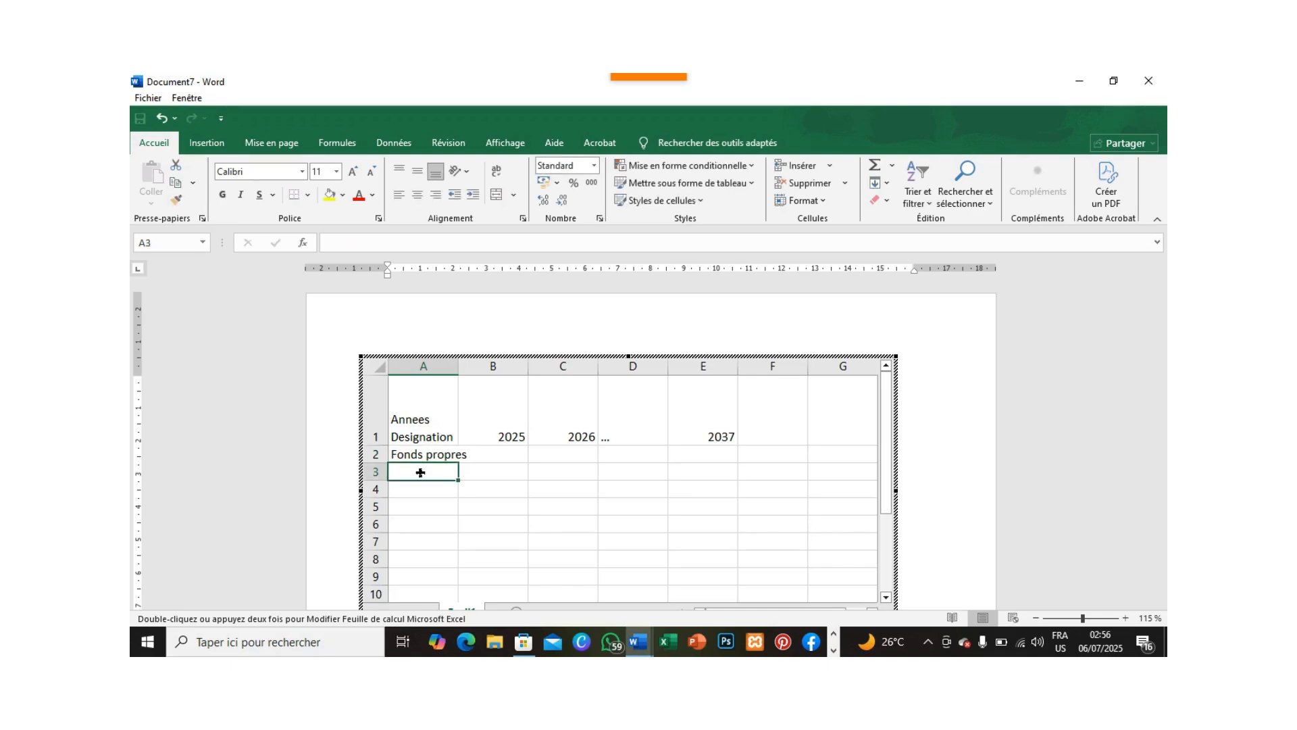
text(E)
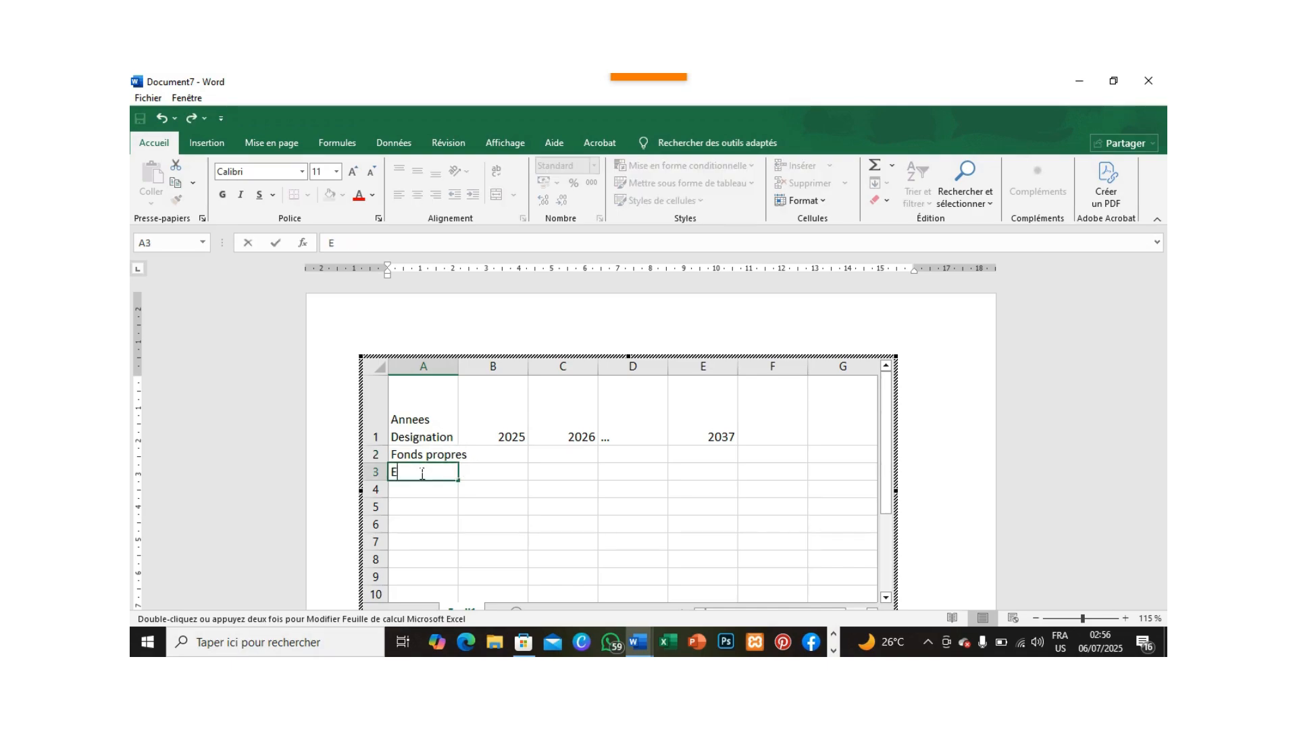
text(mprunts)
Enter the label "Fonds de Roulement" in cell A4, with "Roulement" on a second line.
click(420, 489)
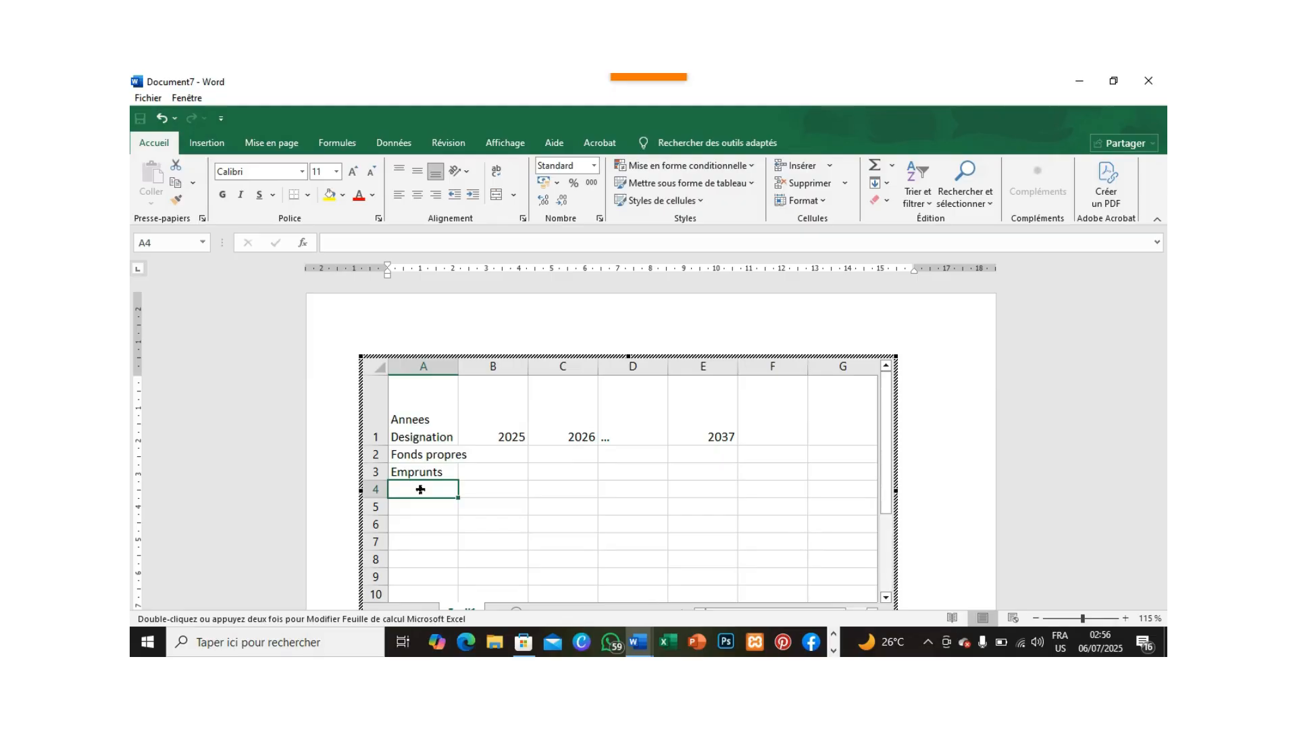
text(Fond)
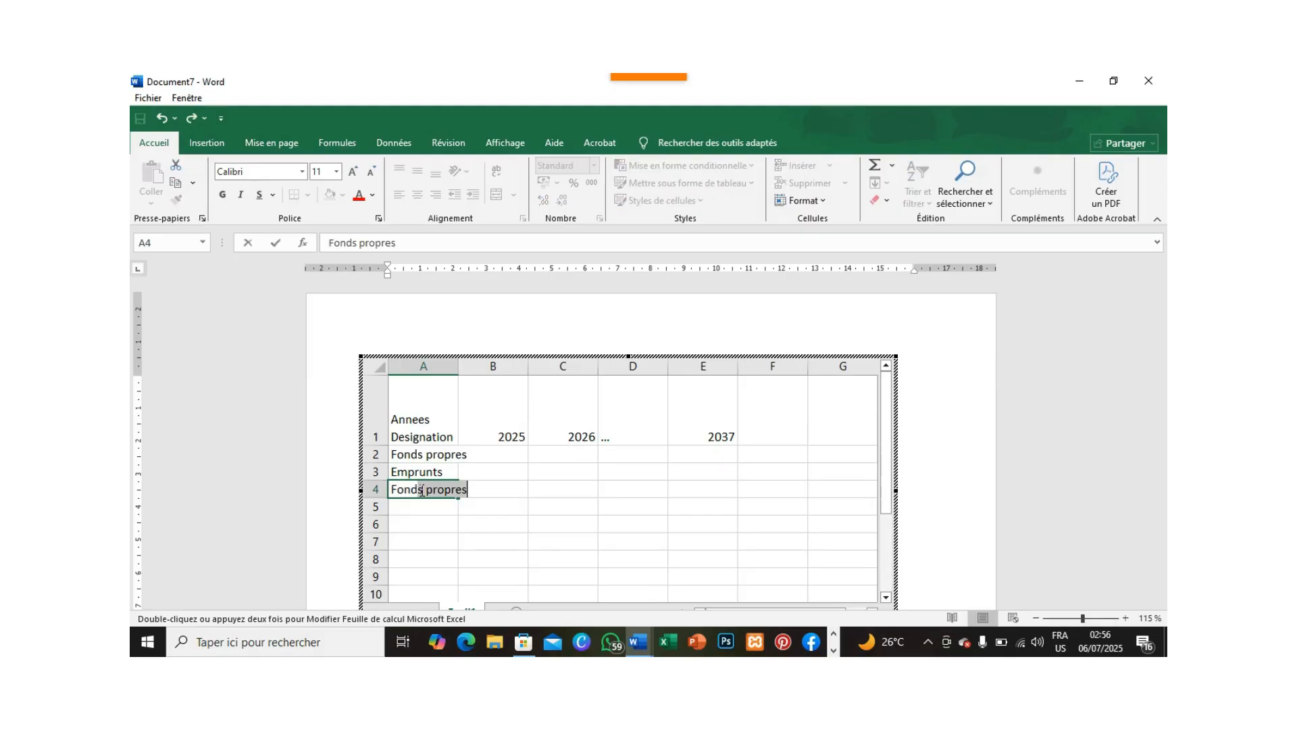
text(s de)
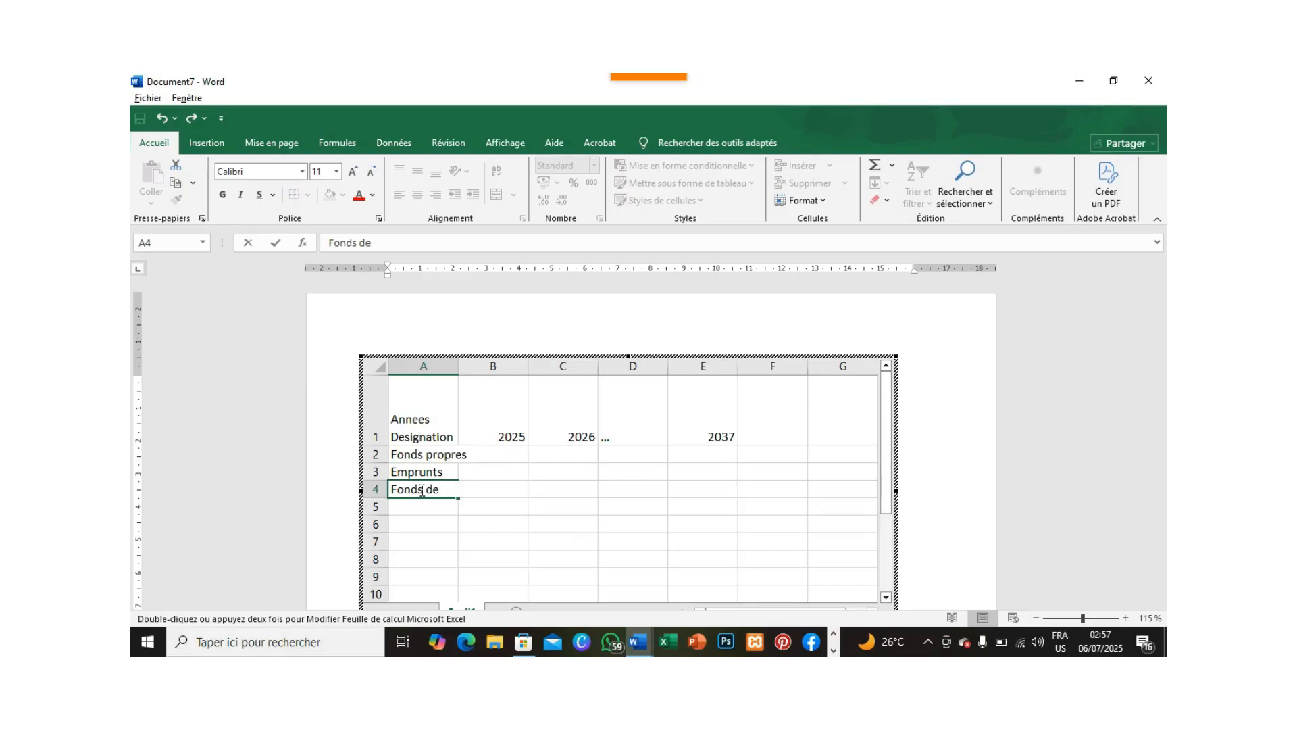
key(alt+Return)
text(Roulement)
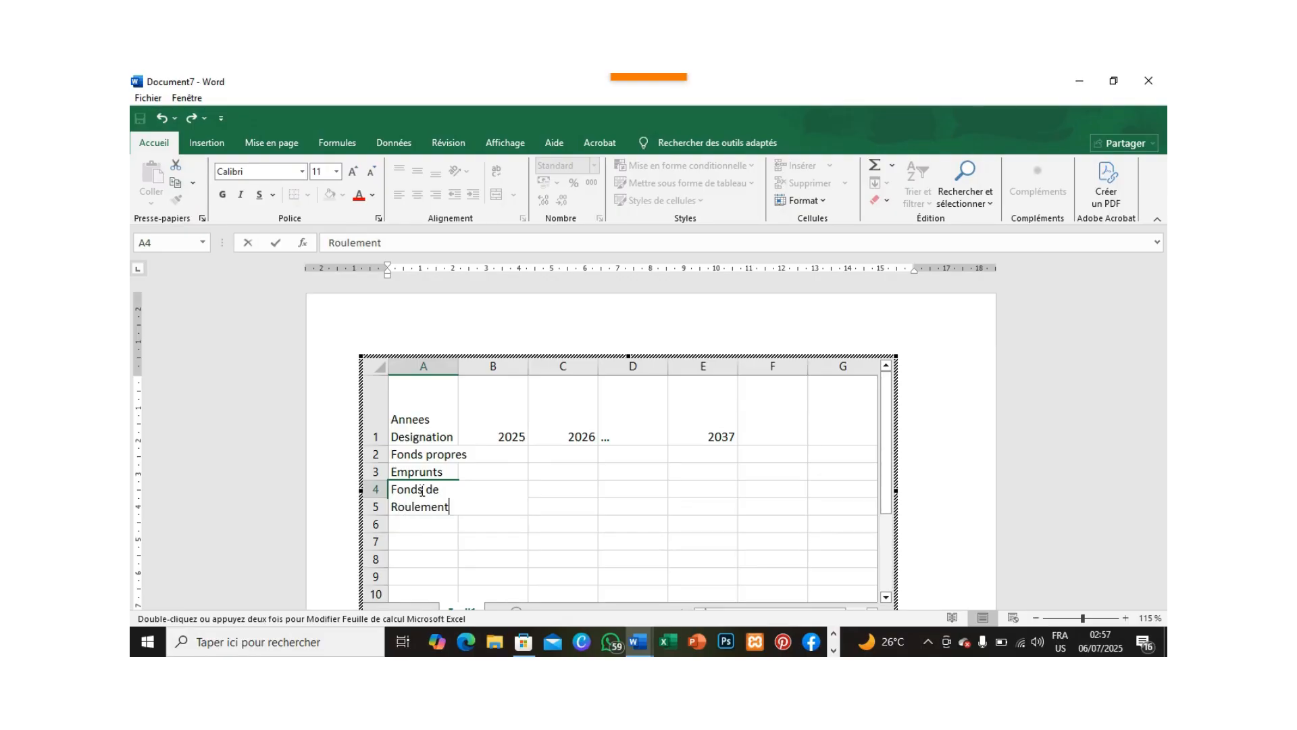
key(Return)
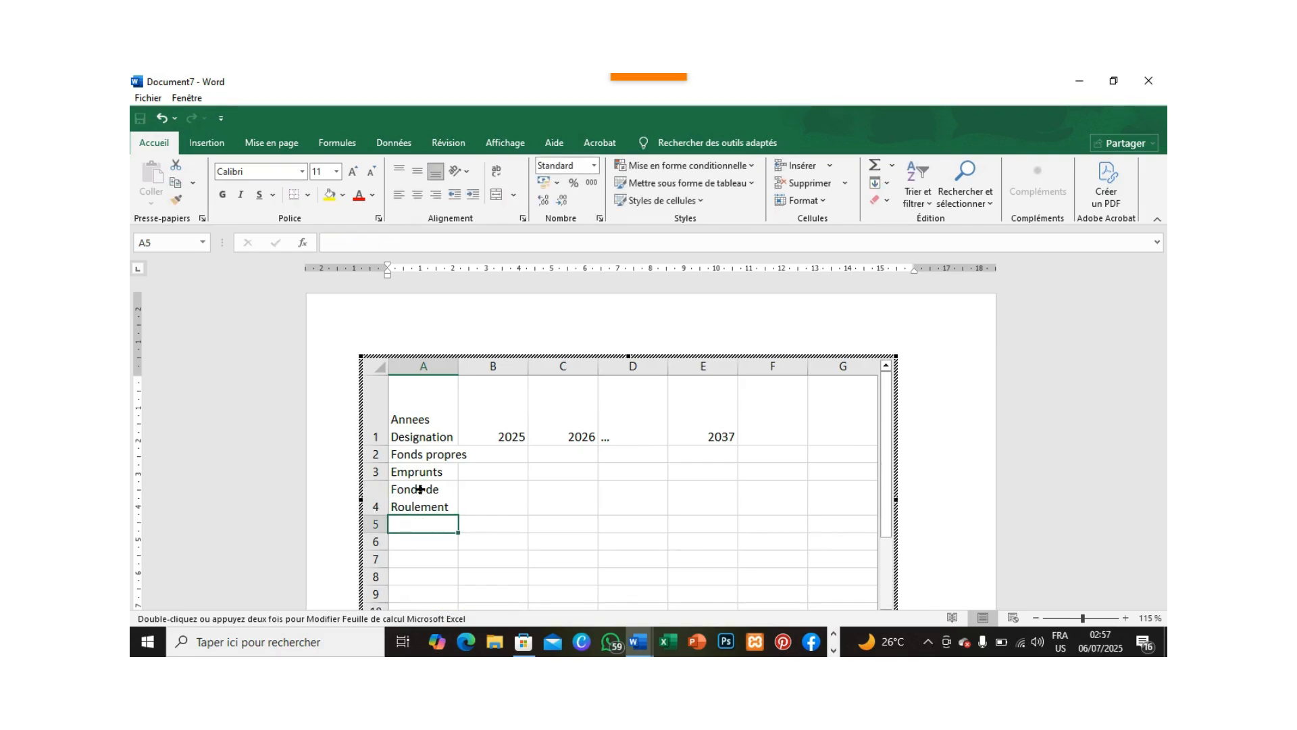
Enter "TOTAL" in bold in cell A5 and widen column A enough to fit "Fonds propres".
key(ctrl+g)
text(TOTAL)
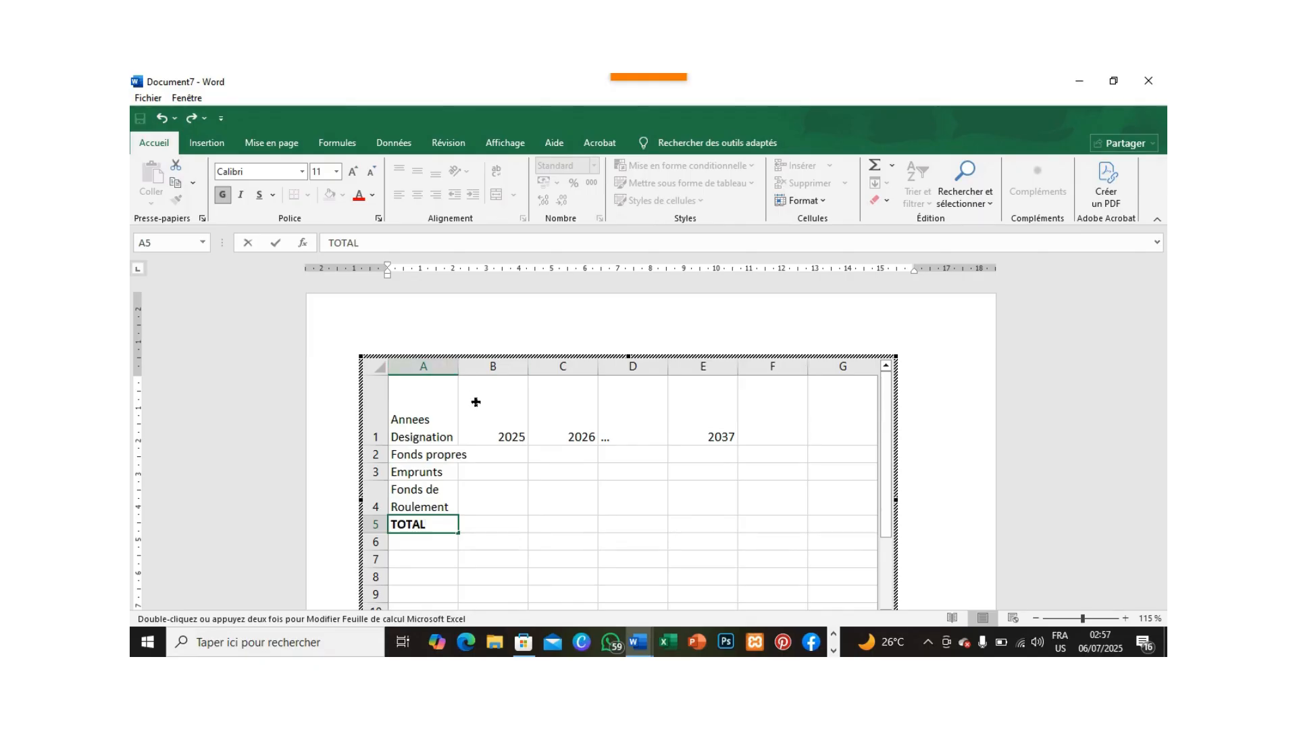
drag(475, 401, 525, 409)
click(570, 394)
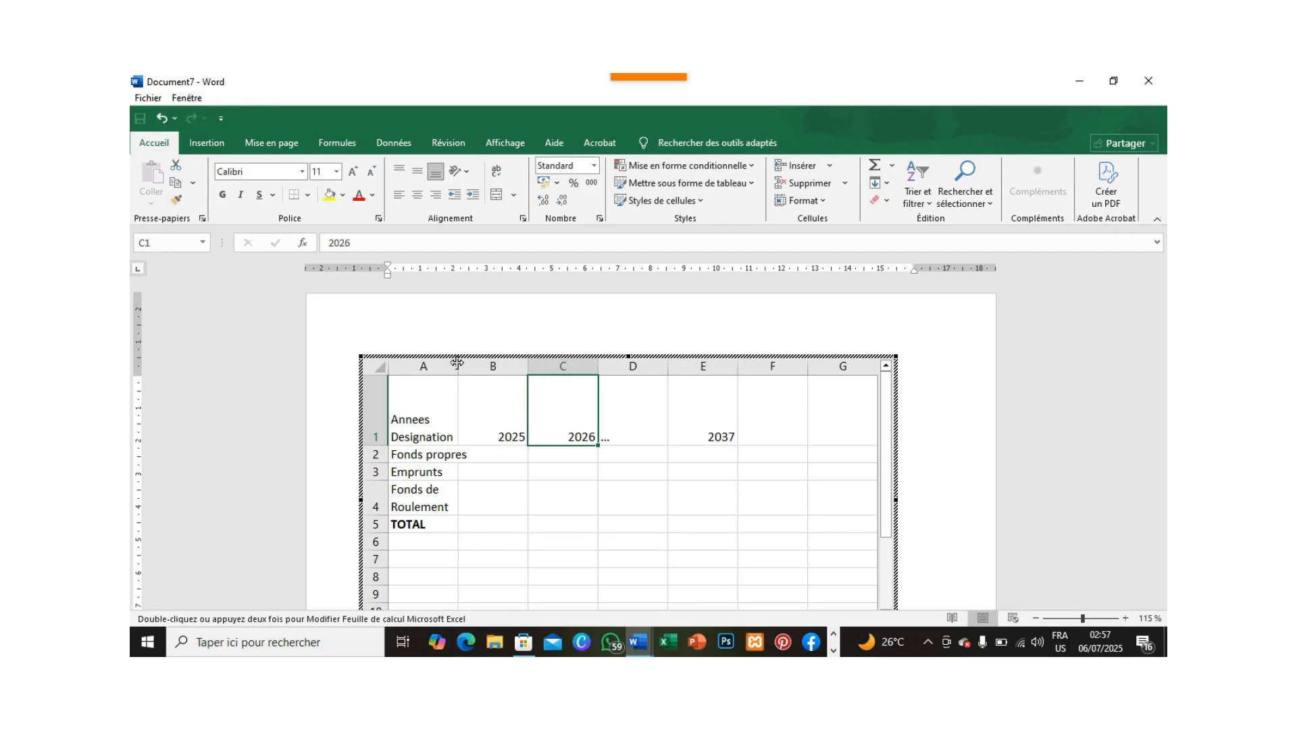
drag(458, 363, 481, 365)
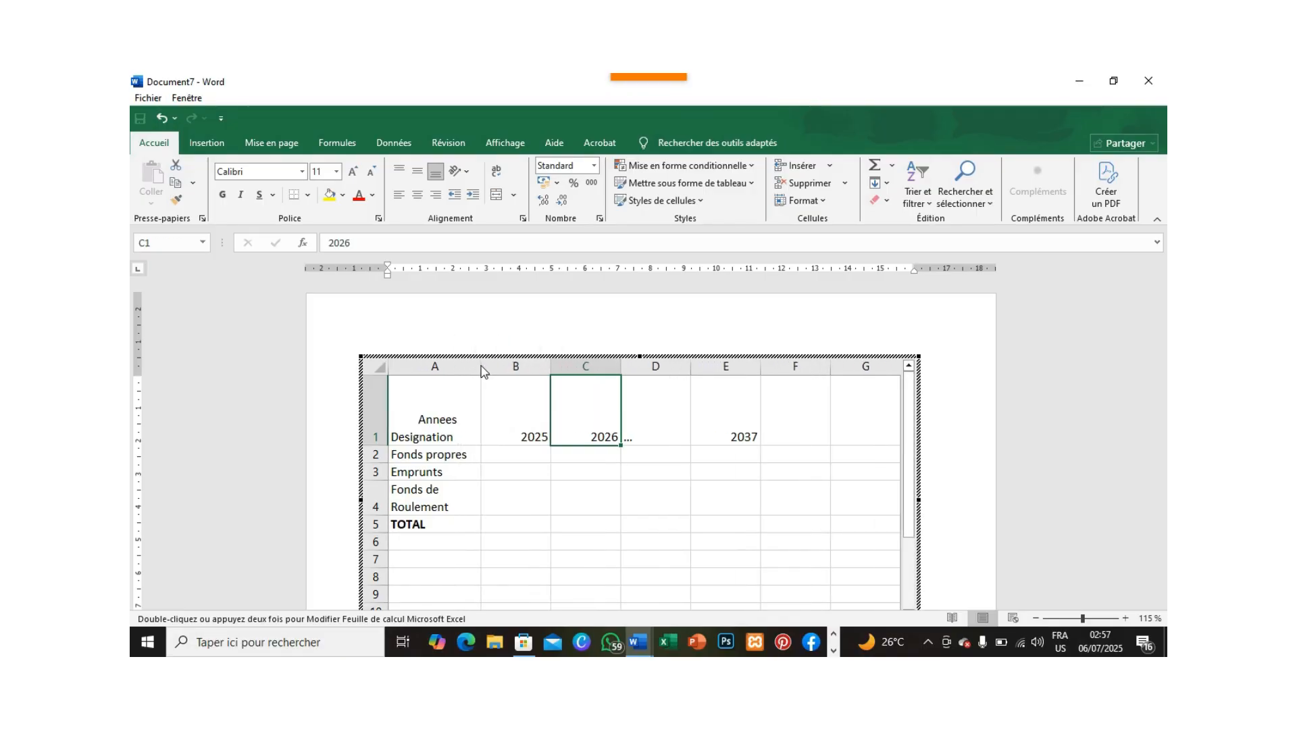
Select cell B2 and switch to the Word document "FEUILLE DE CALCUL EXCEL DANS..." to consult its table.
click(520, 454)
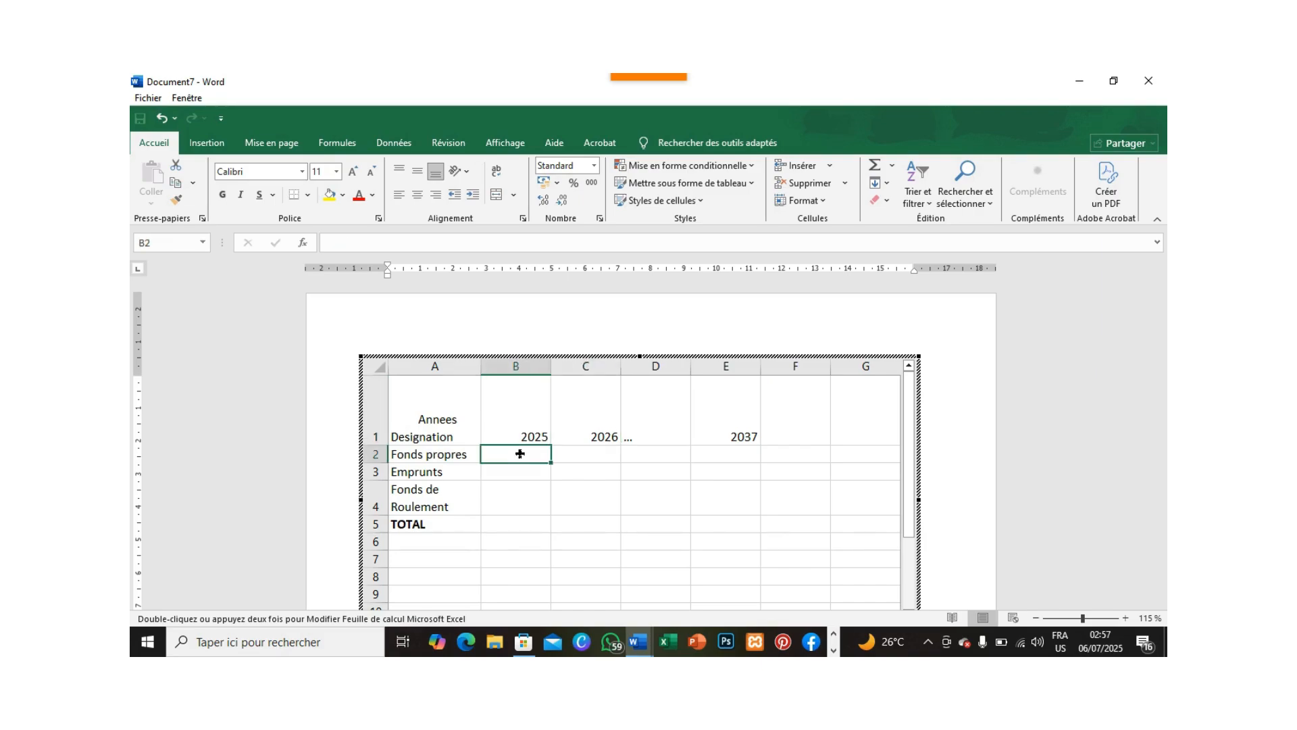
key(alt+Tab)
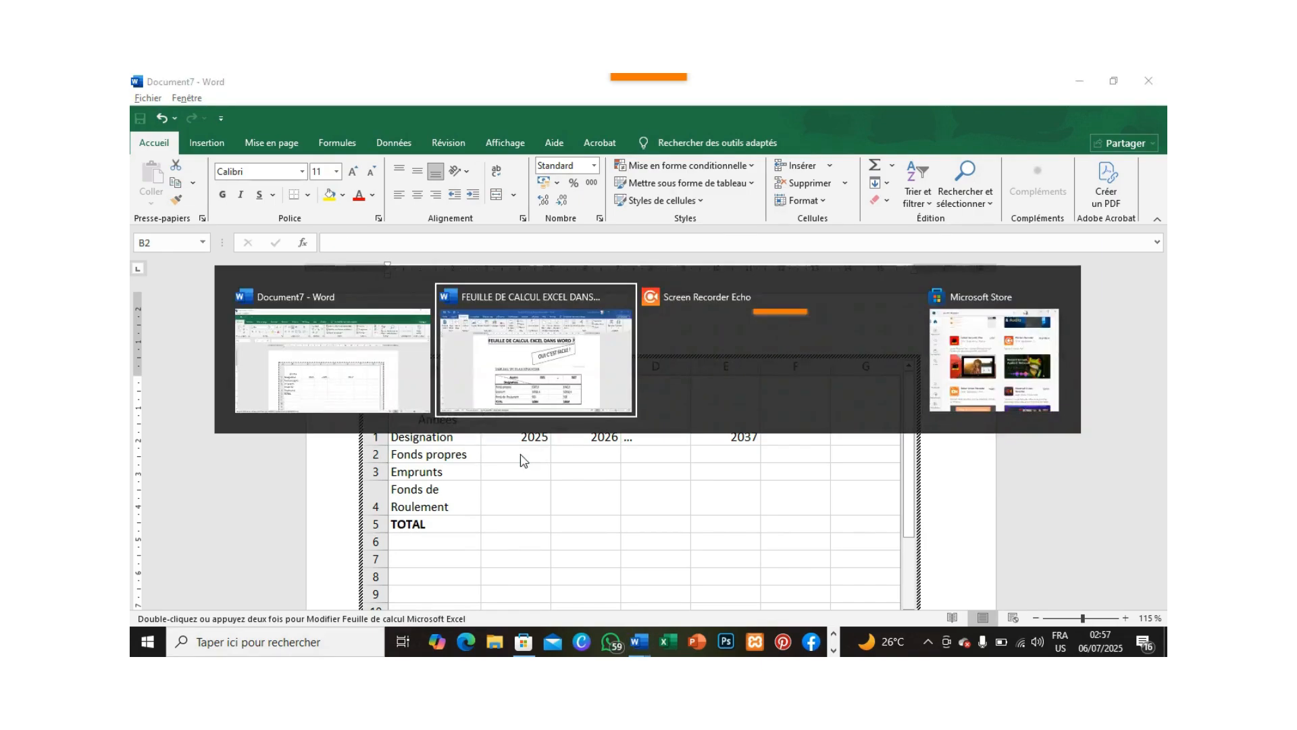
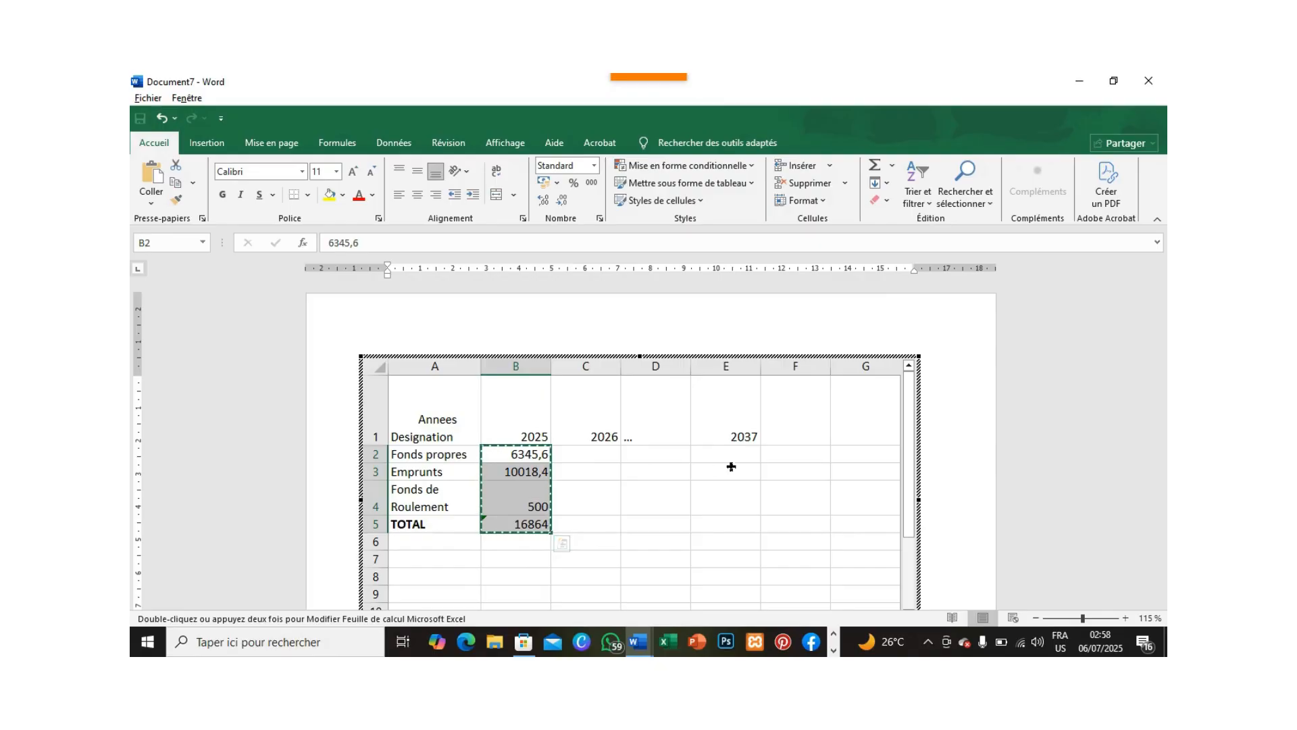
Paste the values copied from B2:B5 into the 2037 column, starting at cell E2.
click(735, 456)
text(6345,6 10018,4 500 16864)
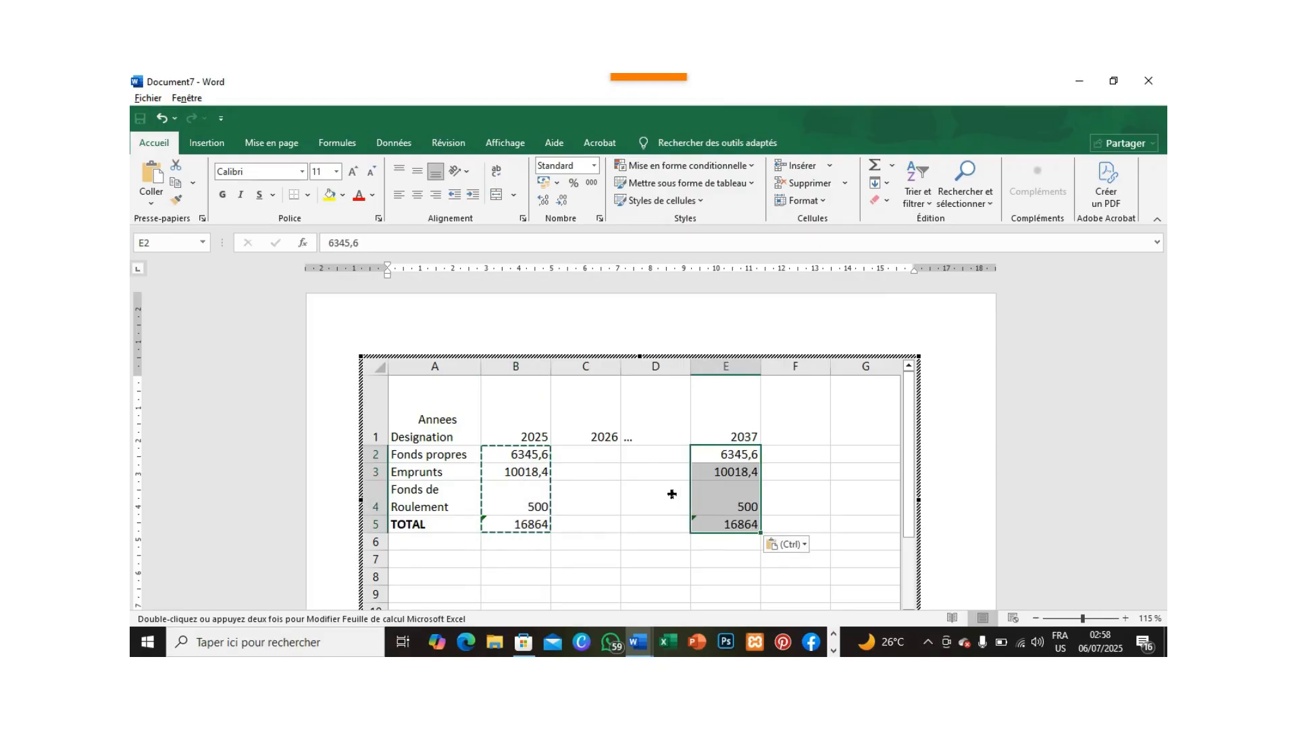
click(654, 455)
click(733, 456)
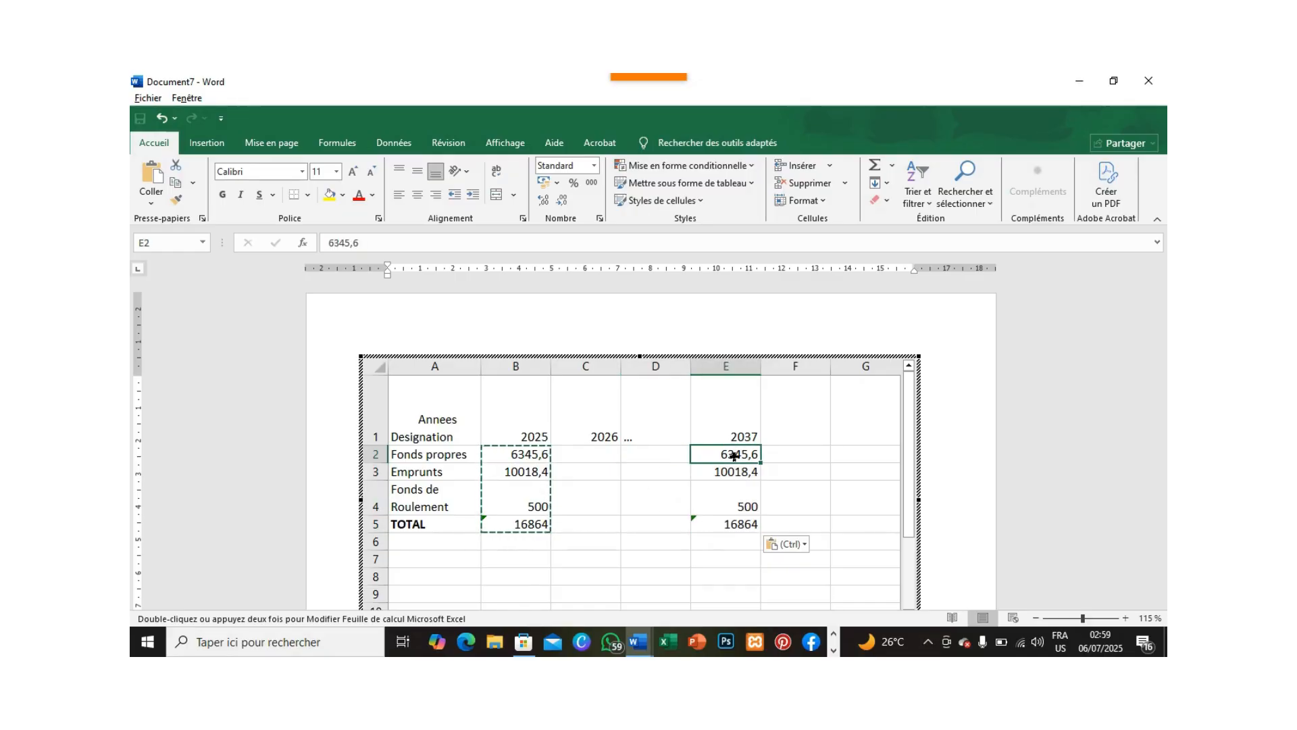
Apply all borders to the range A1:E5 and centre its contents horizontally and vertically.
click(432, 419)
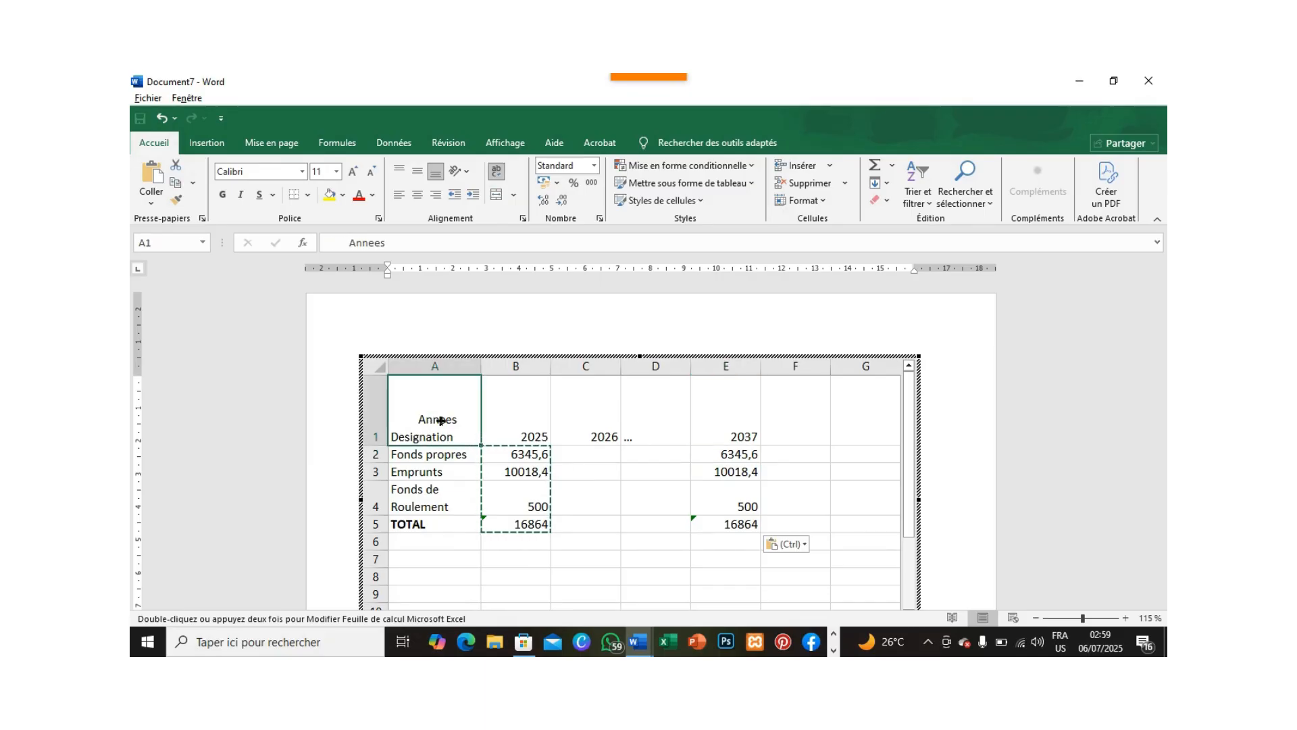
shift+click(737, 524)
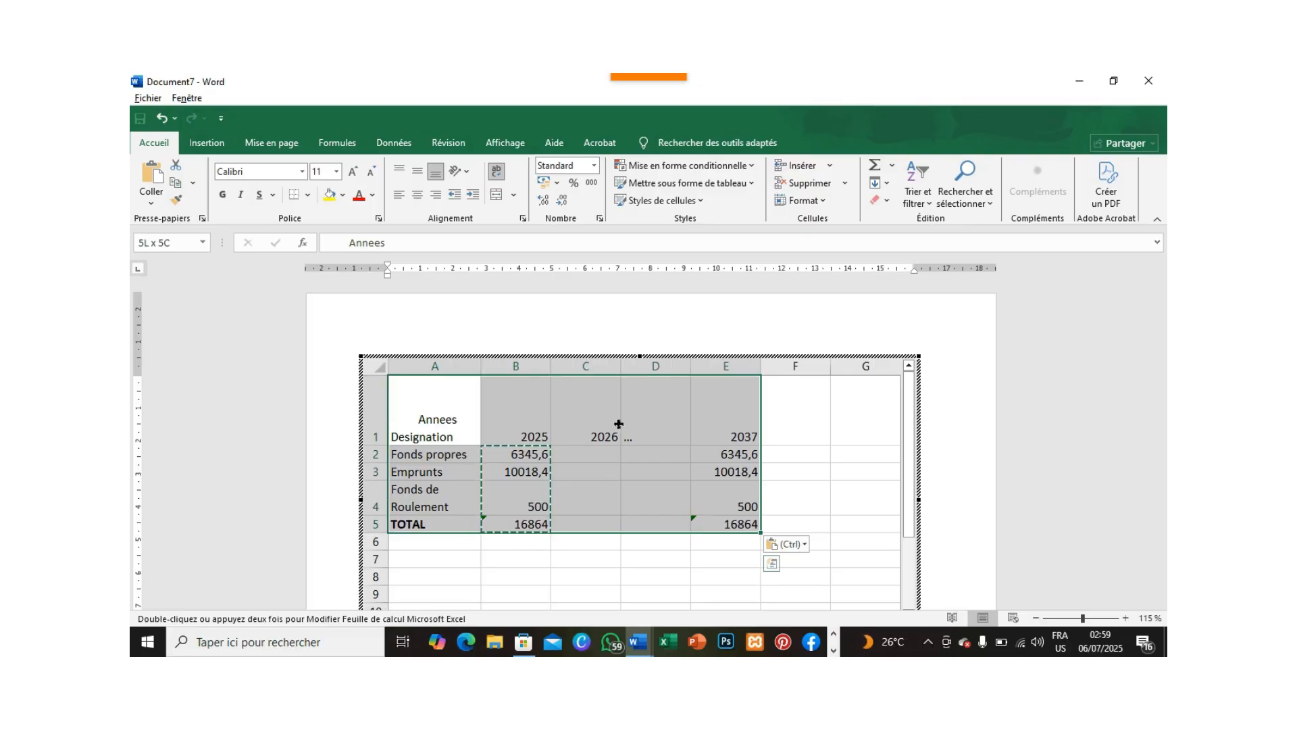
click(308, 195)
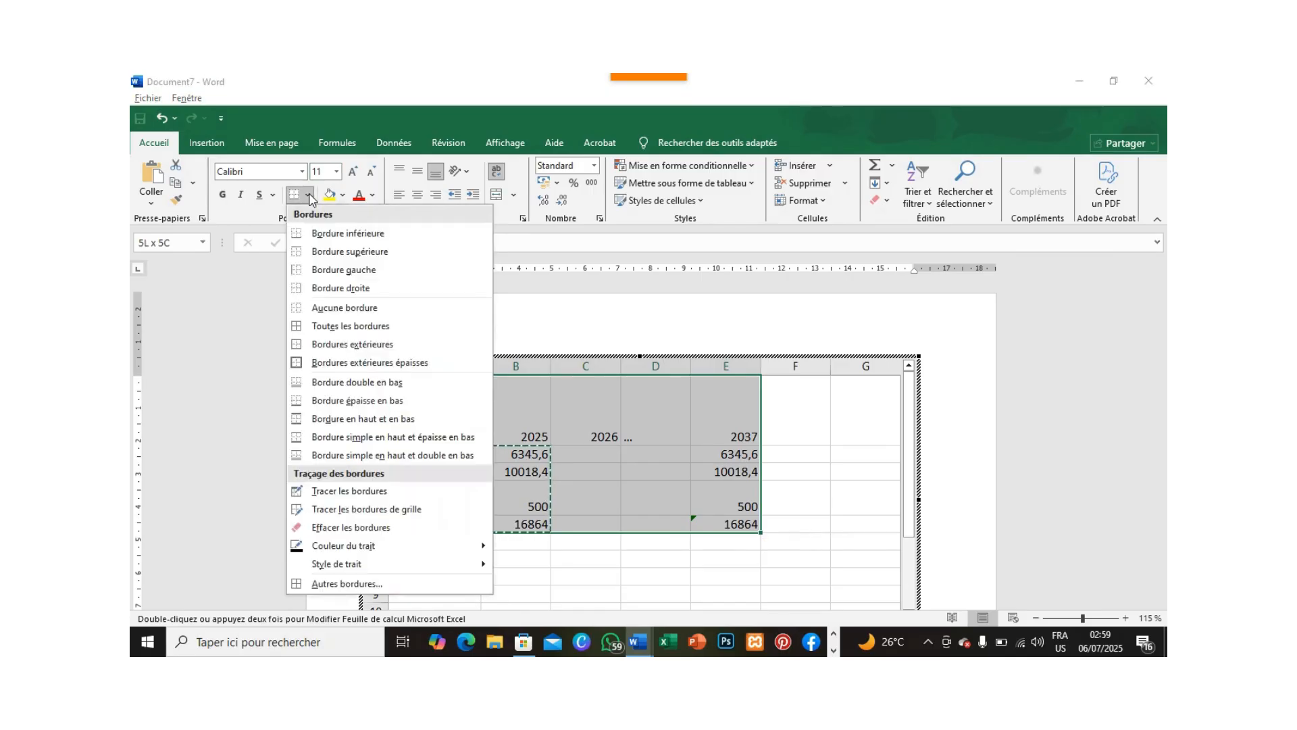
click(351, 327)
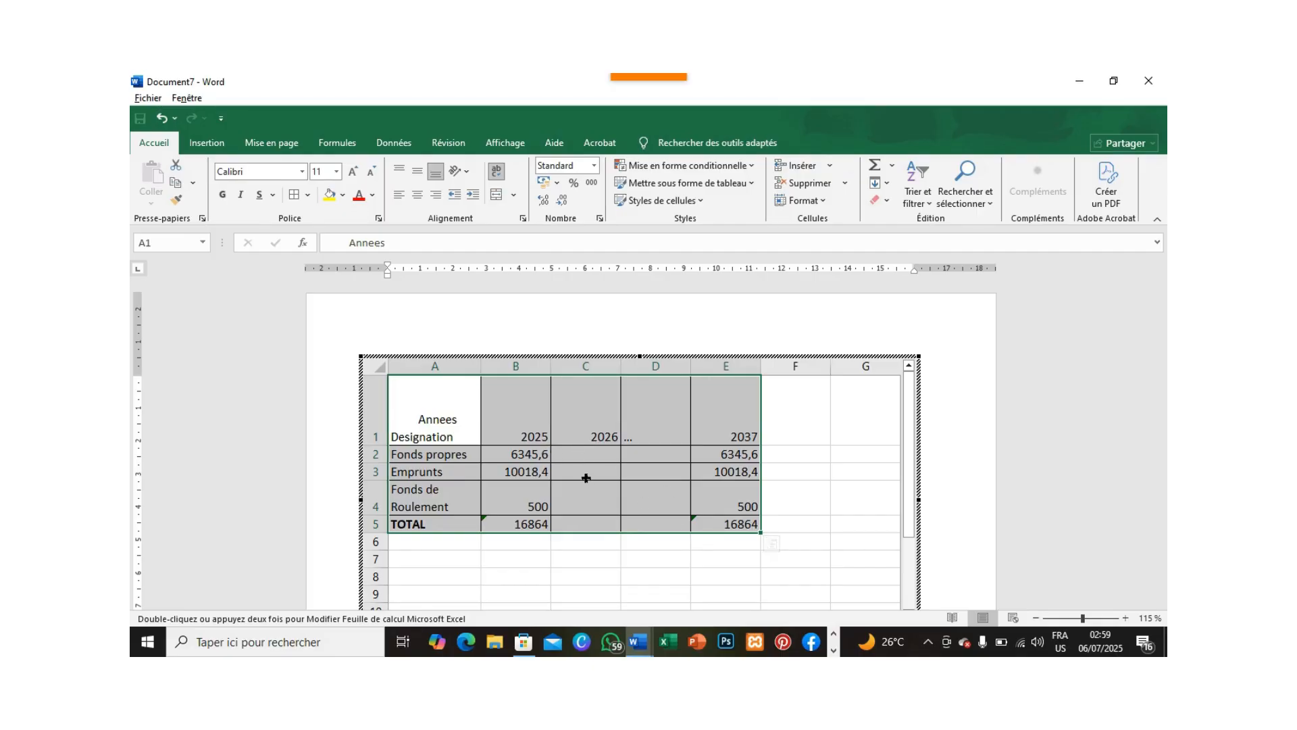
click(418, 197)
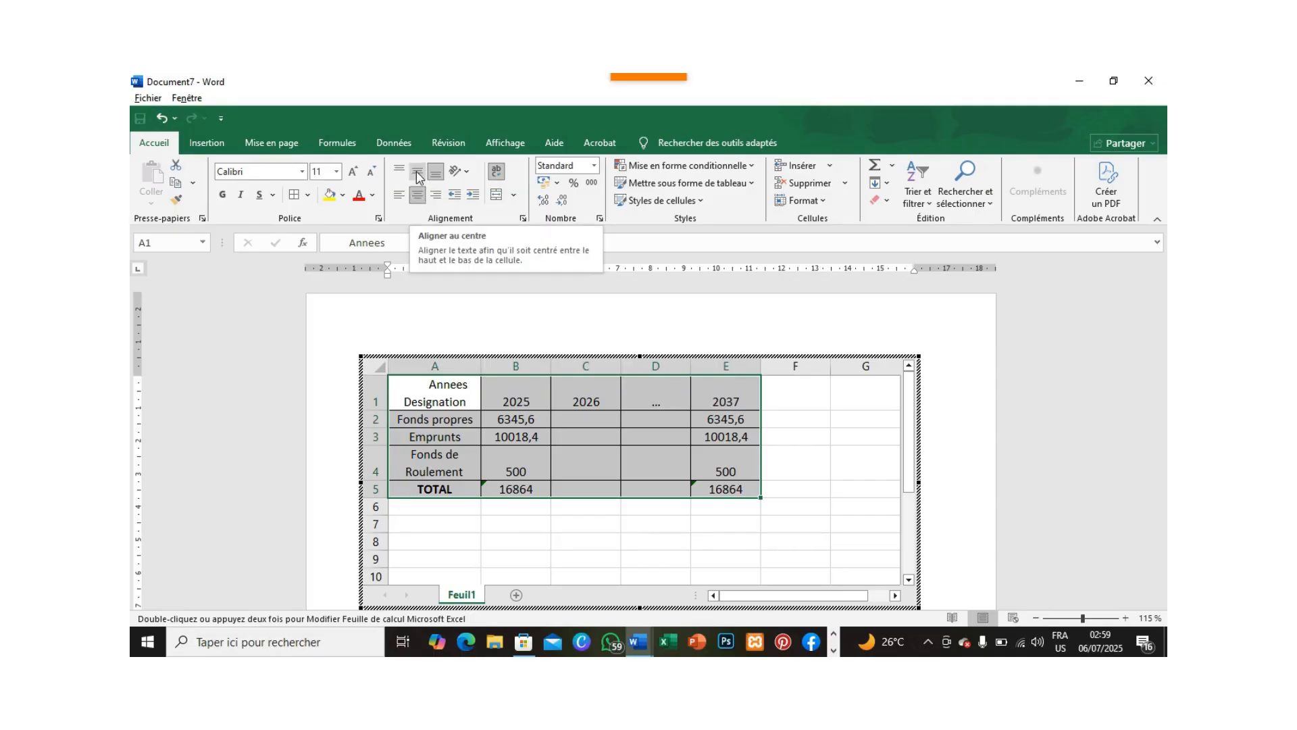
click(418, 176)
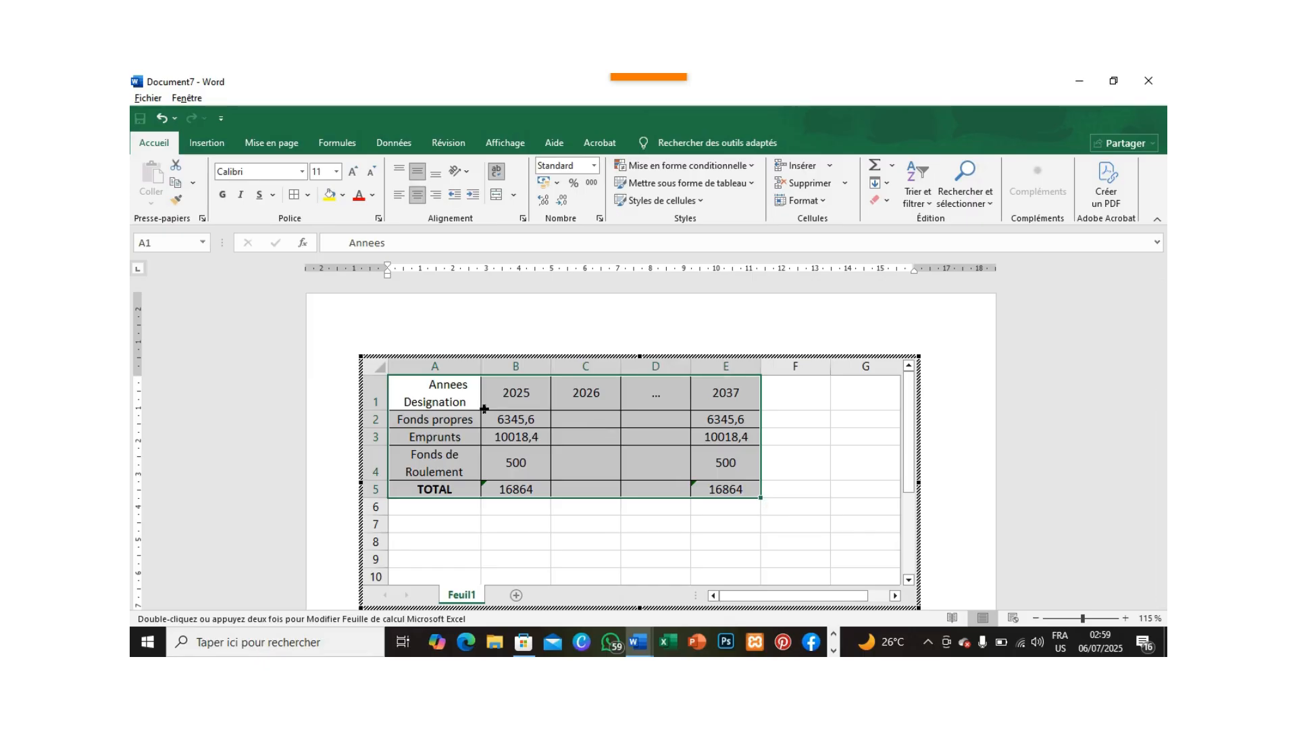
Draw a diagonal border across cell A1 from its upper-left to its lower-right corner, separating "Annees" from "Designation".
click(424, 396)
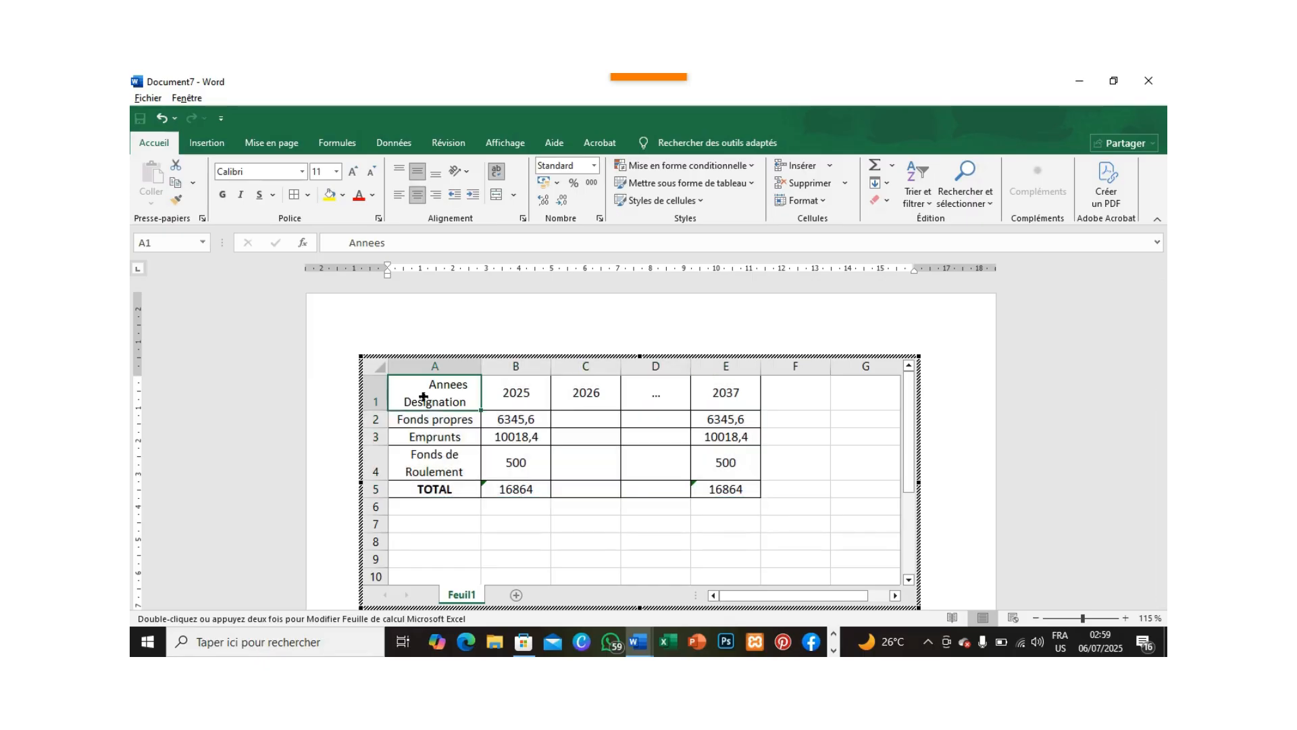
click(308, 196)
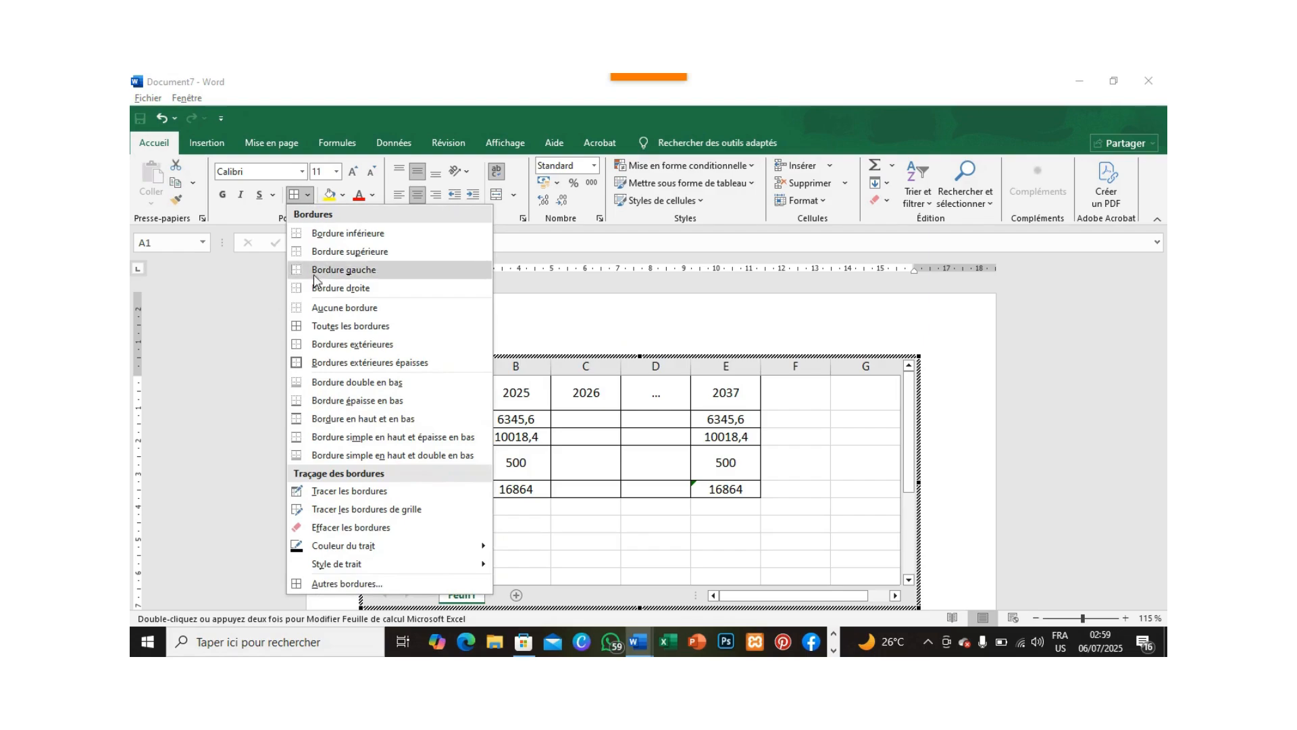
click(363, 491)
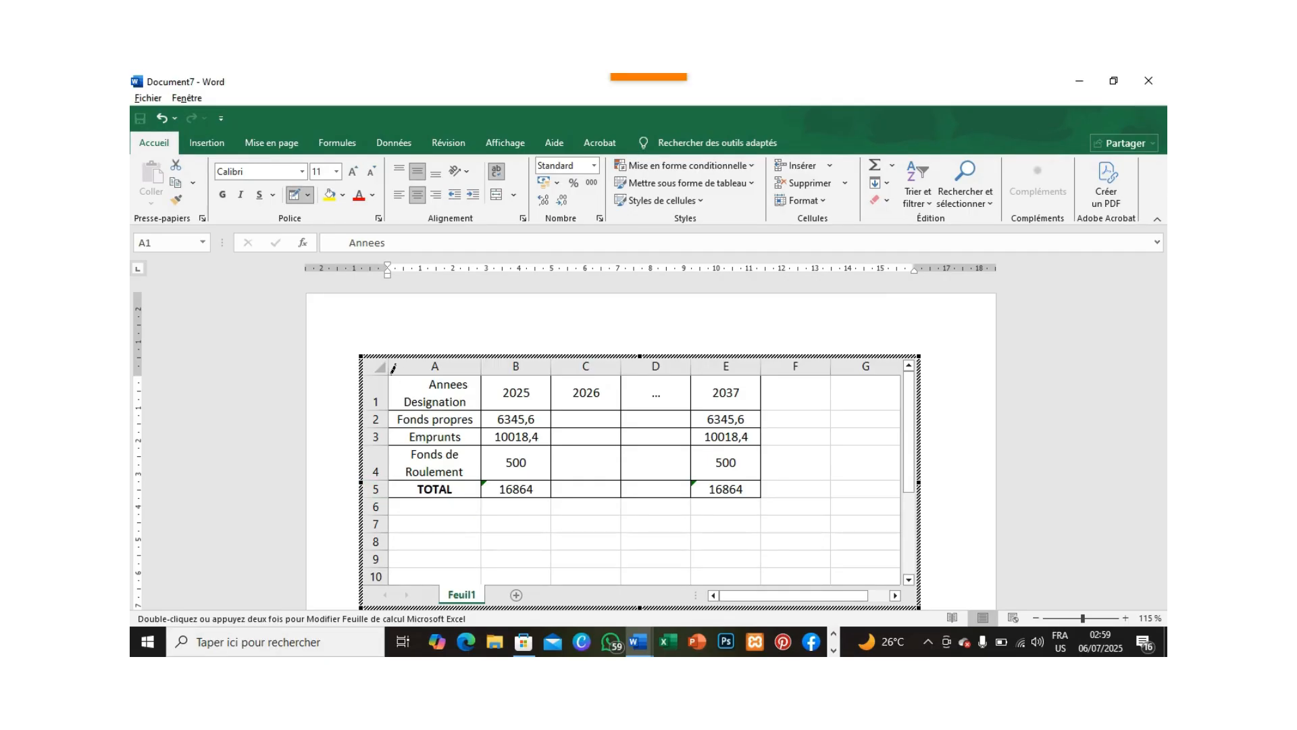
drag(393, 370, 426, 383)
click(295, 200)
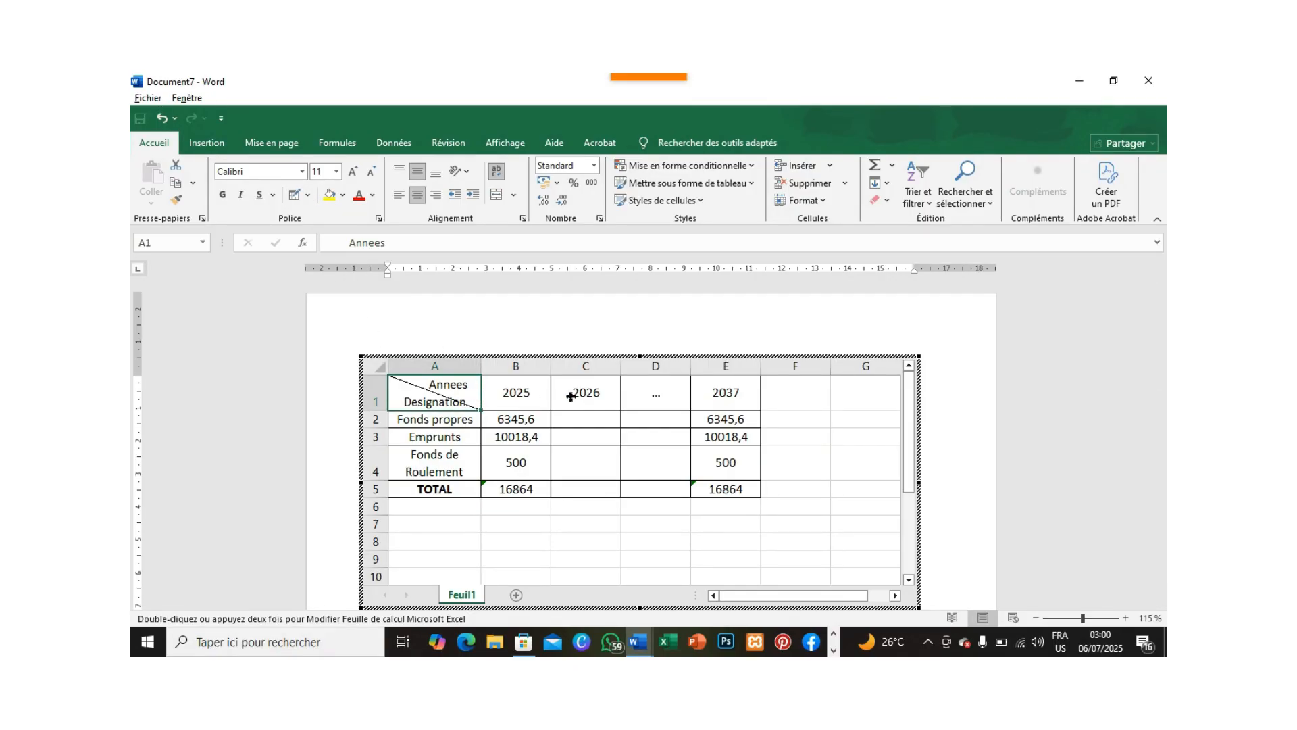
Make the header row A1:E1 and the total row A5:E5 bold, and exit the embedded spreadsheet.
shift+click(729, 399)
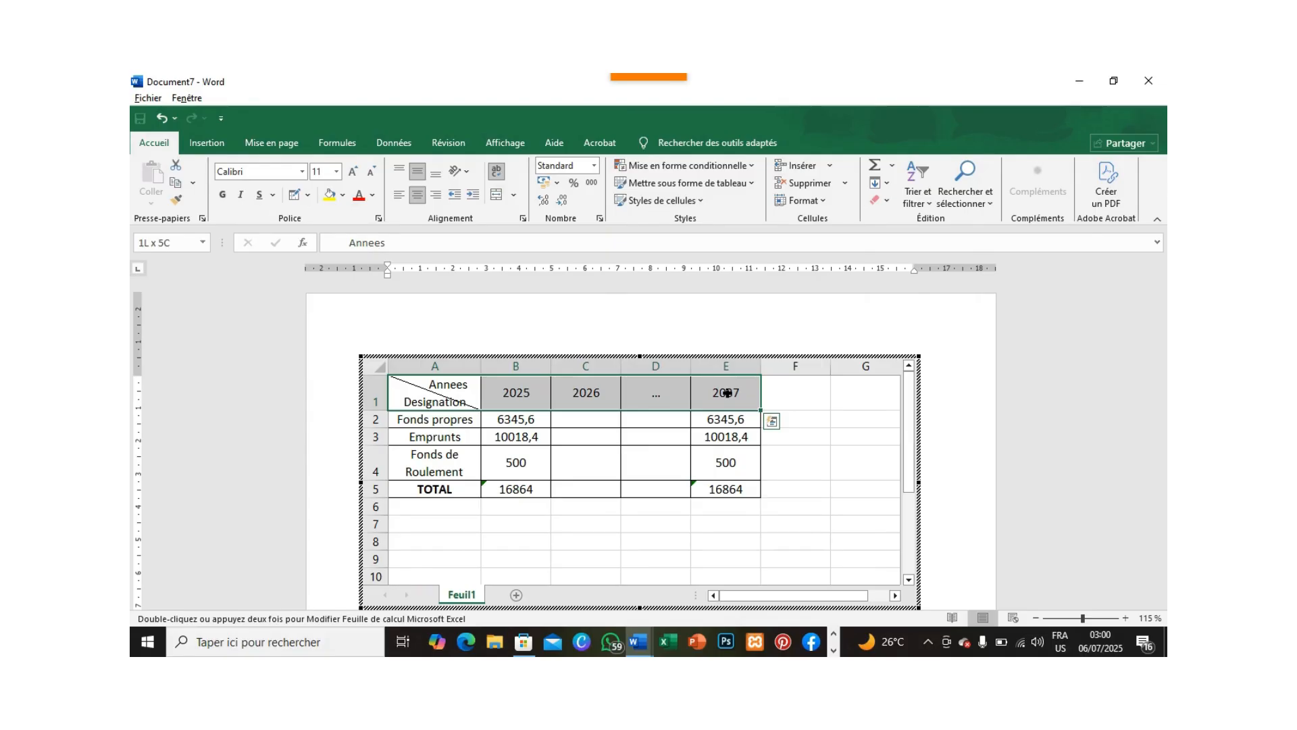
key(ctrl+g)
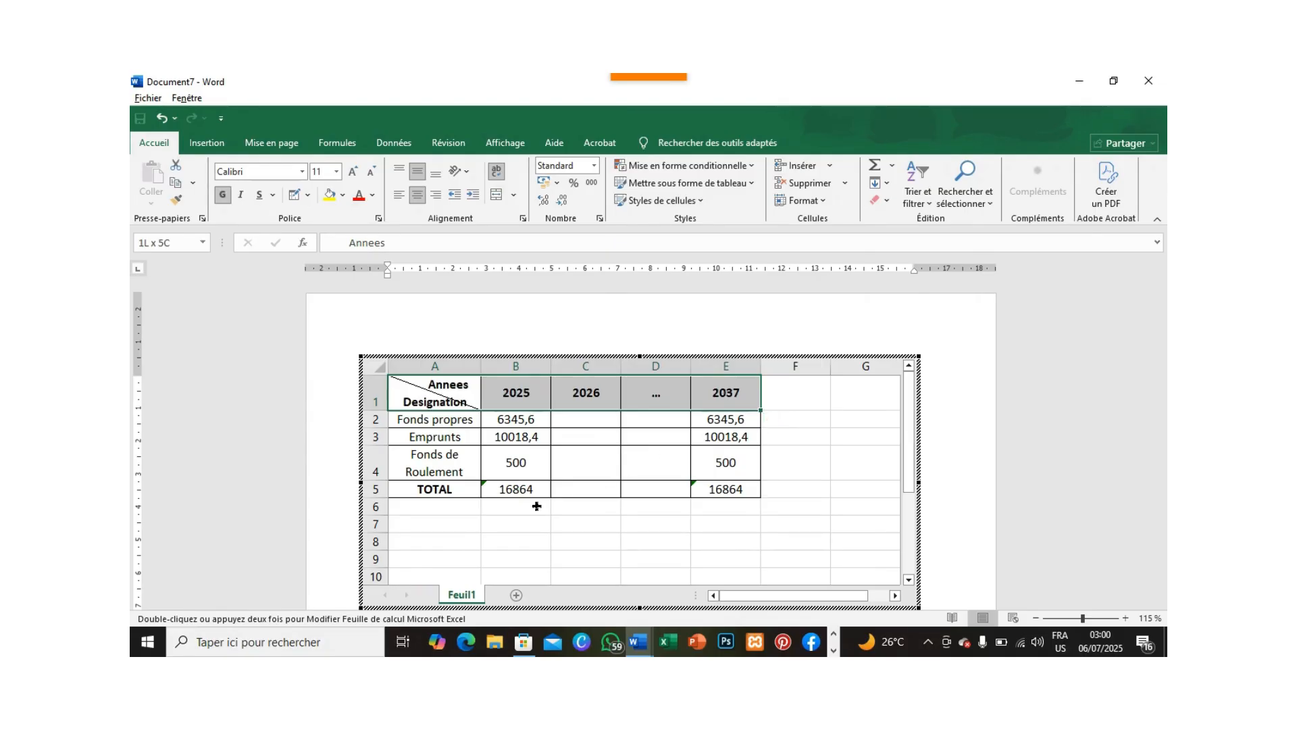
click(460, 489)
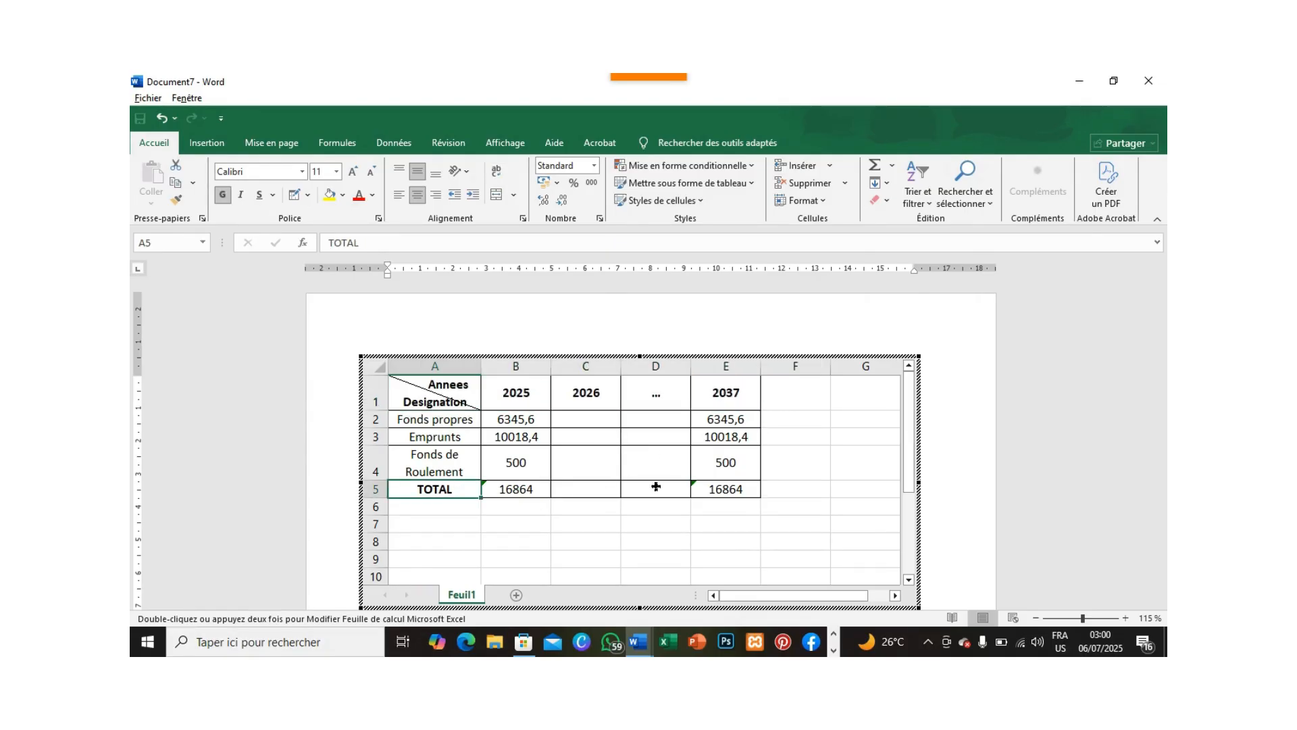
shift+click(724, 489)
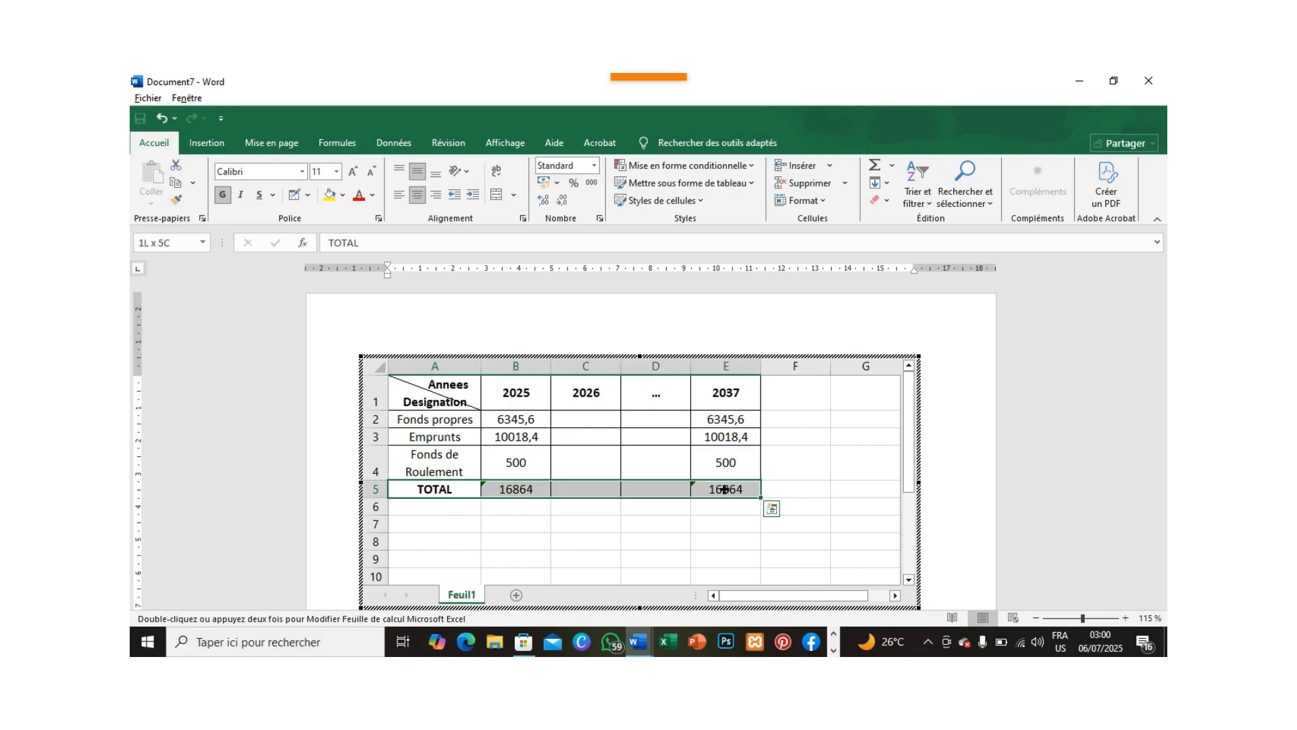
key(ctrl+g)
key(ctrl+g)
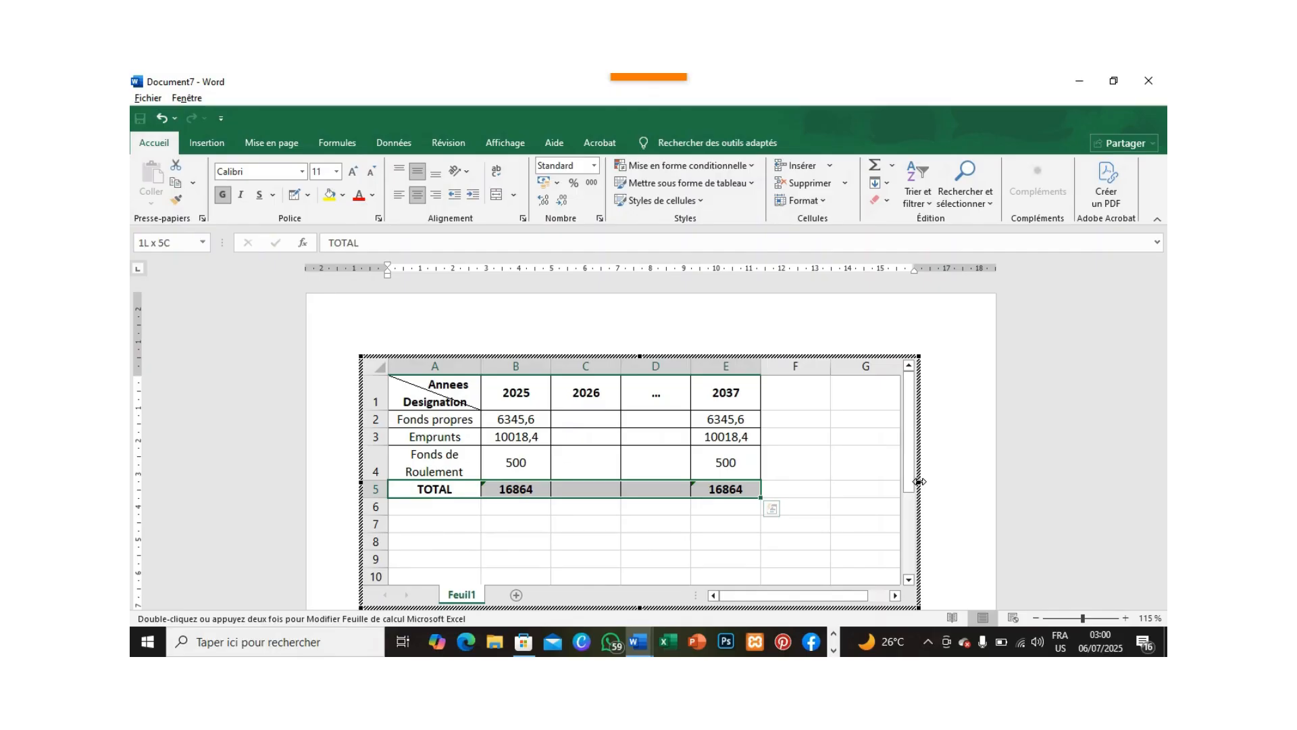
click(950, 443)
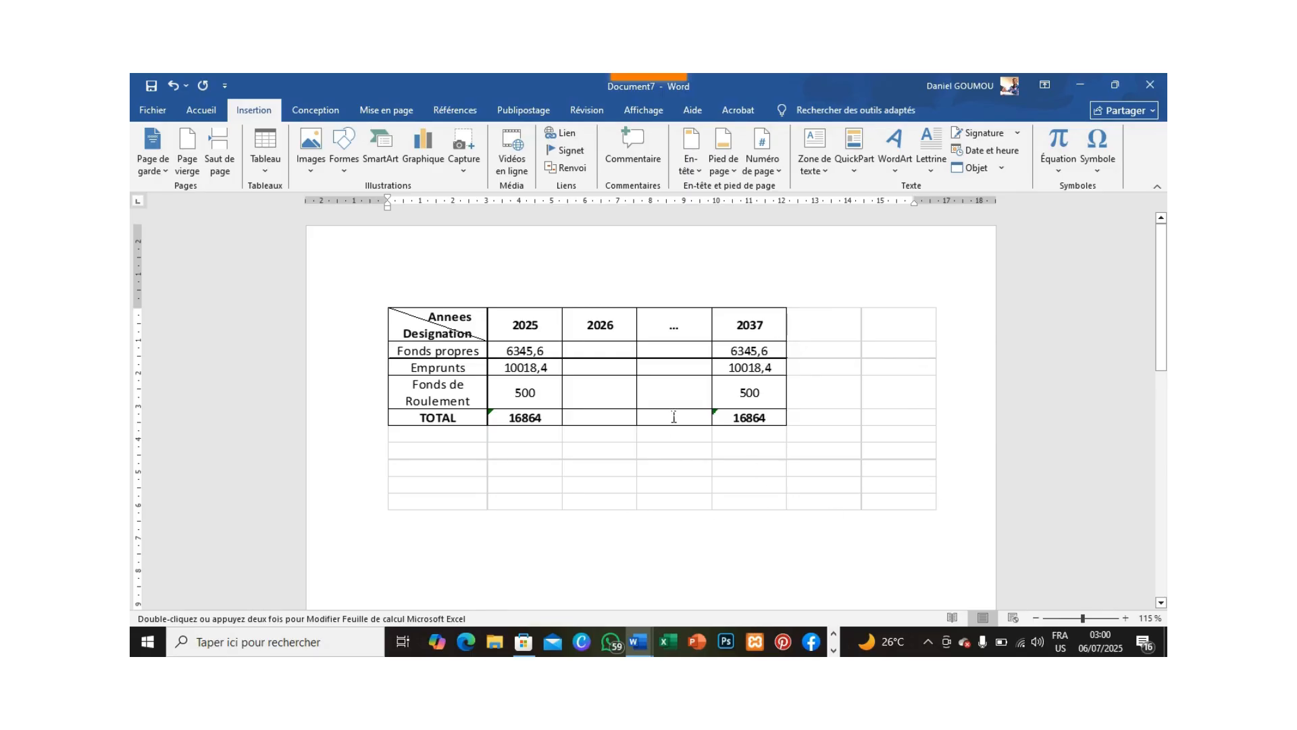
Reopen the embedded spreadsheet and shrink its frame to columns A to E and rows 1 to 5, and return to the document.
double_click(580, 390)
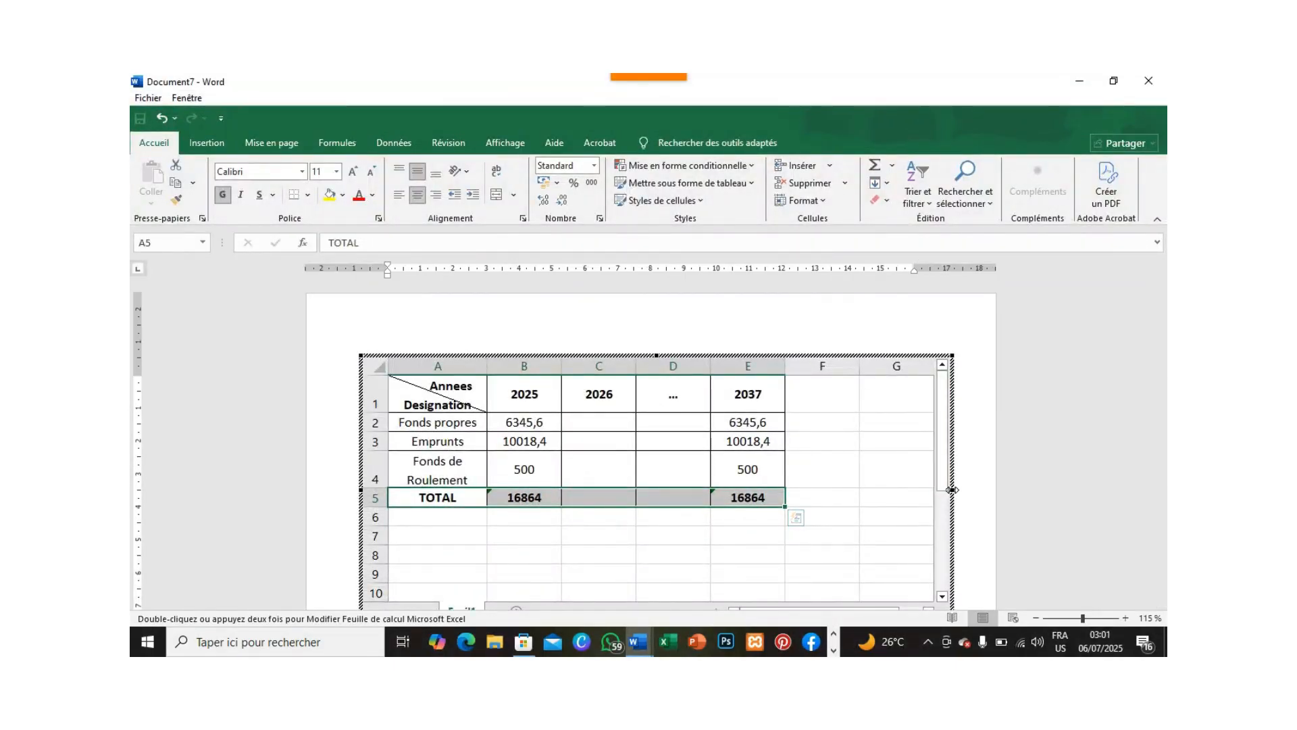
drag(953, 490, 825, 486)
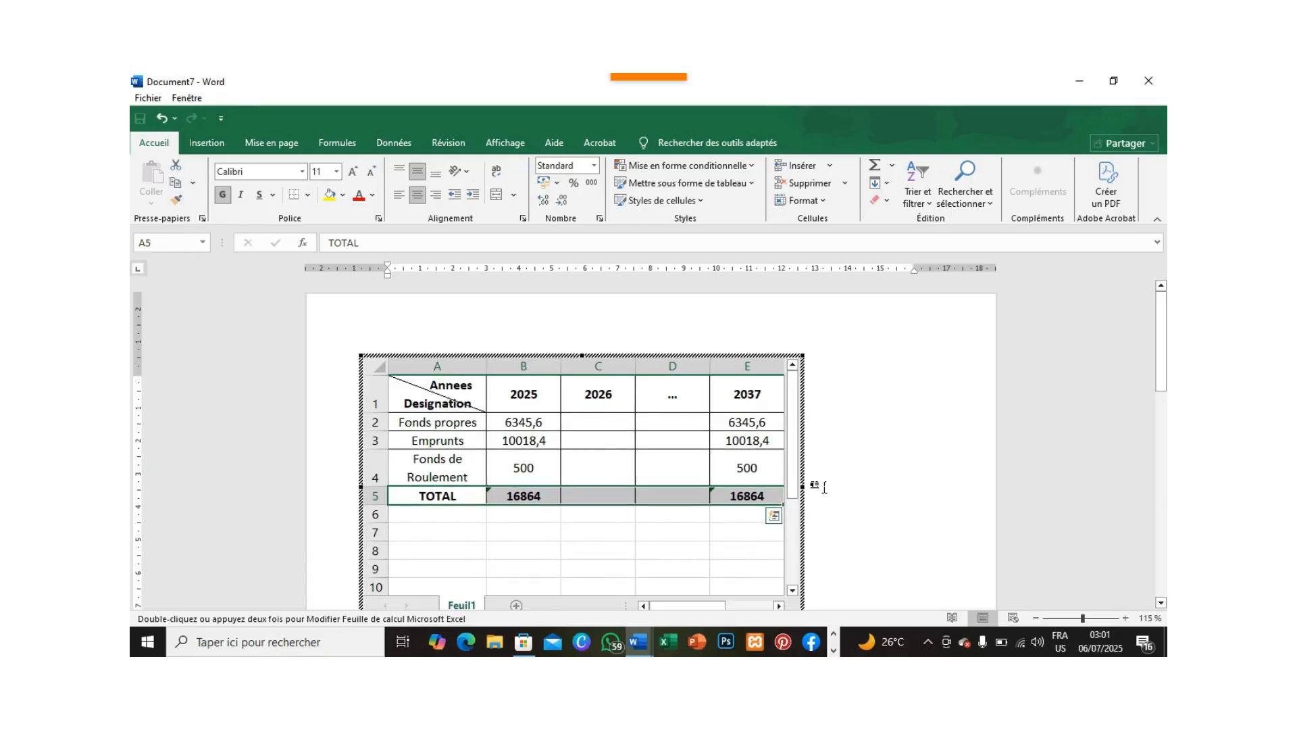
scroll(849, 500, down, 3)
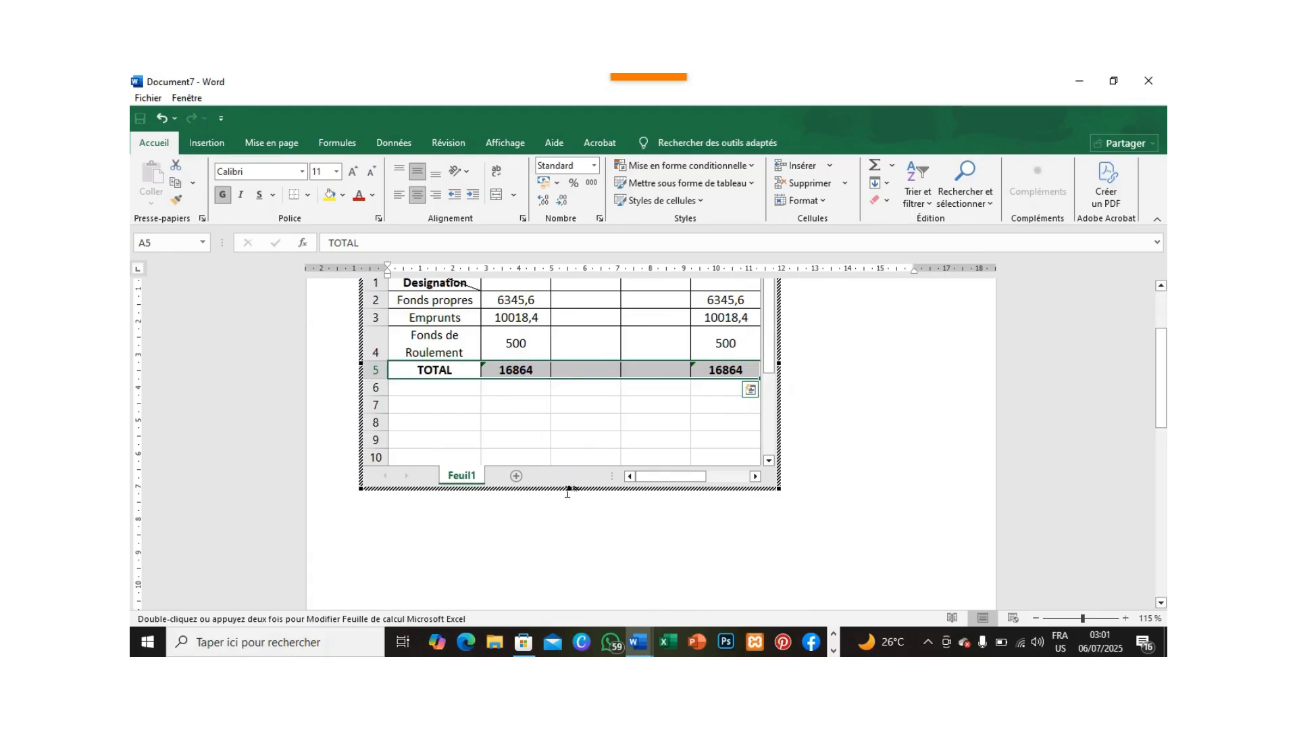
drag(569, 489, 570, 400)
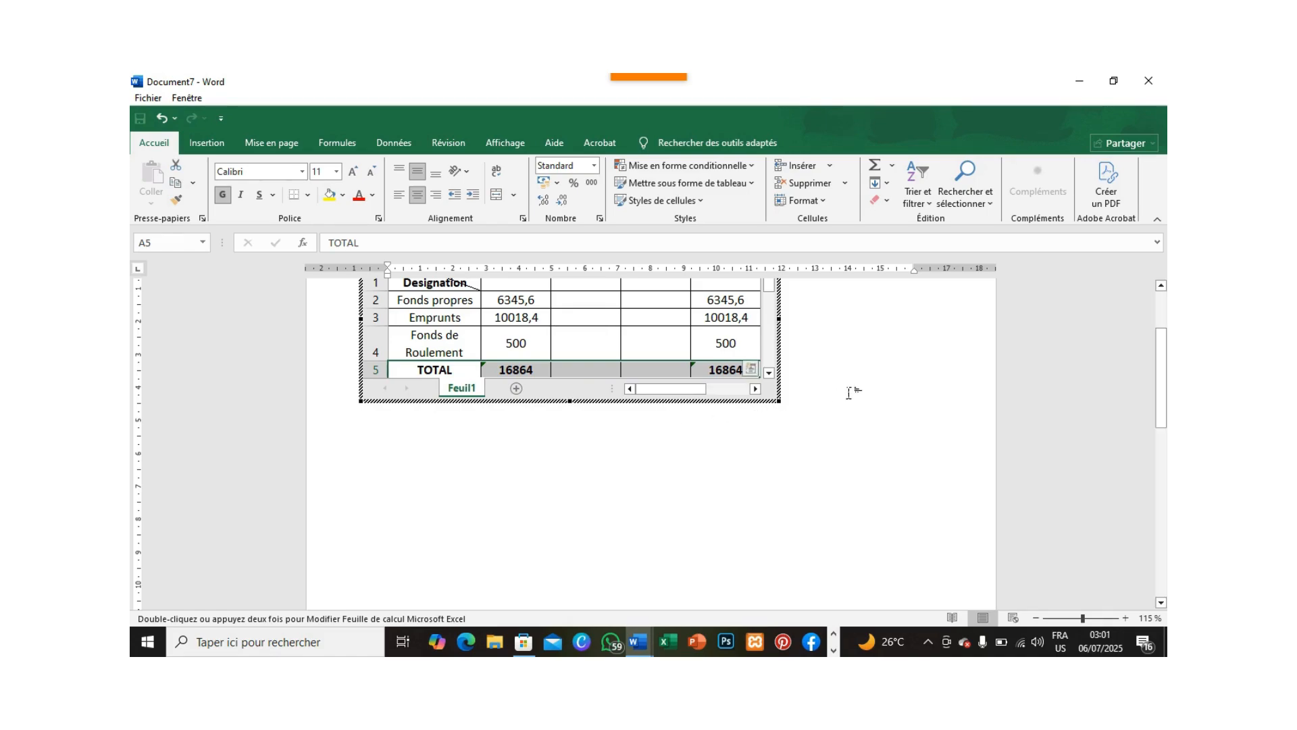
scroll(848, 392, up, 3)
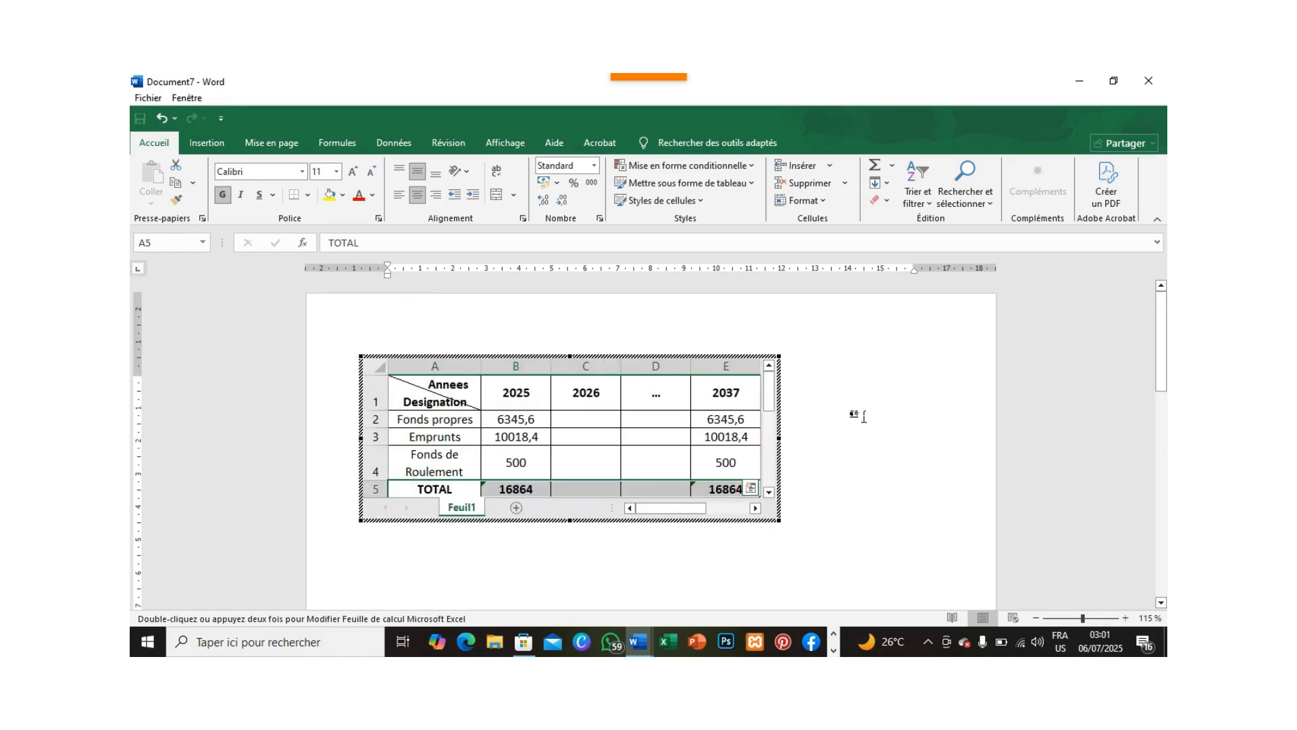
click(858, 416)
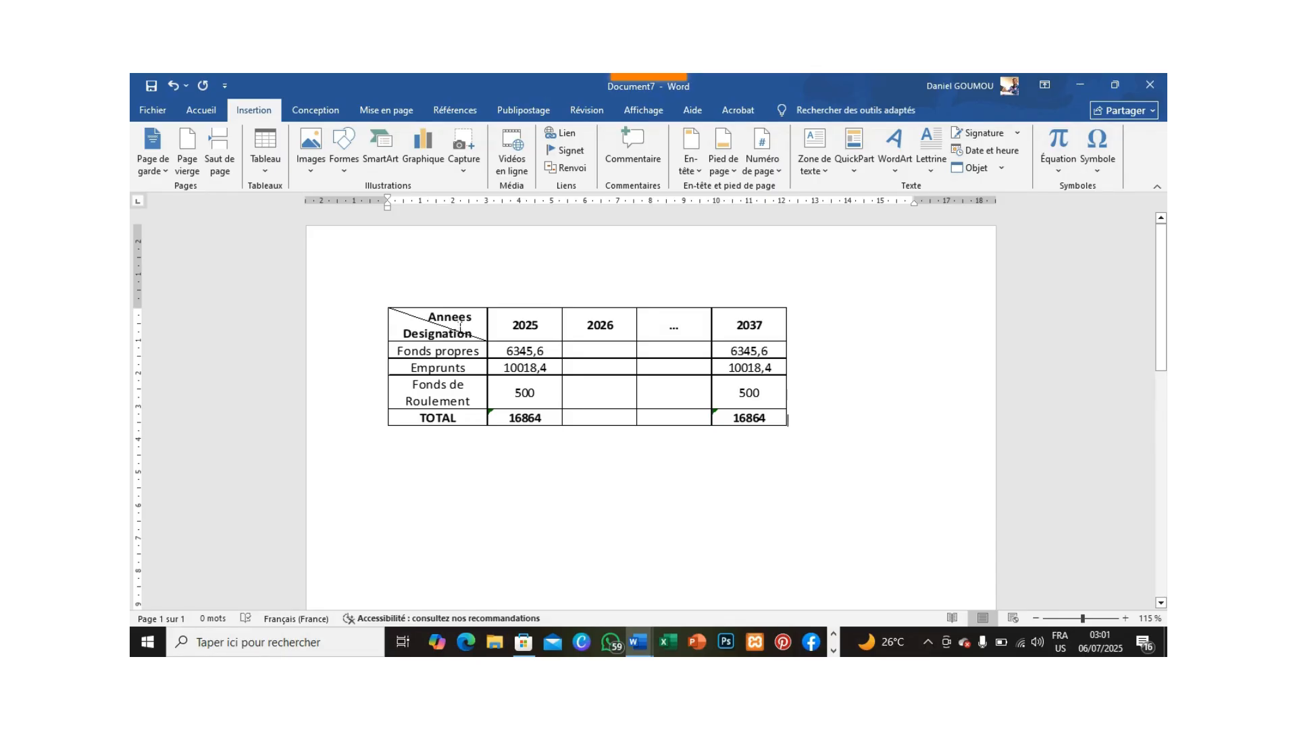
Adjust the indent of cell A1 in the embedded spreadsheet so its header text sits flush left, and return to the document.
double_click(460, 327)
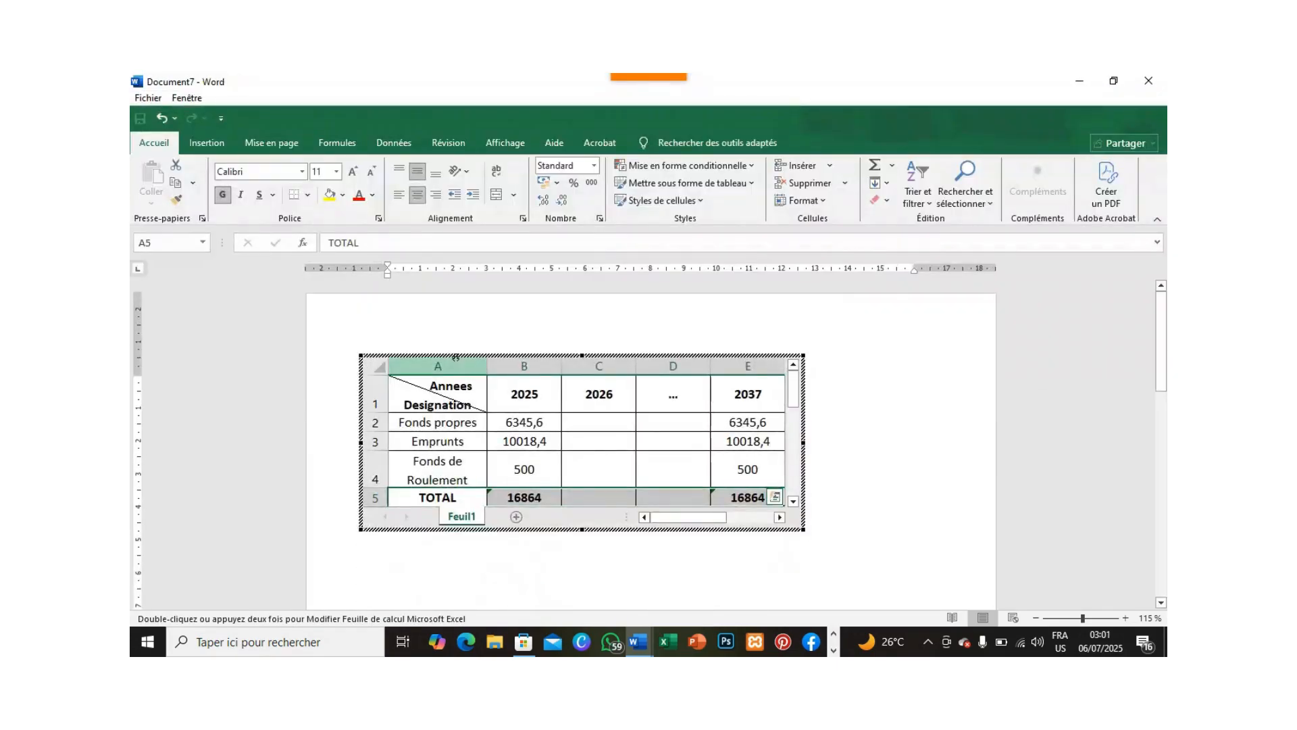
click(458, 397)
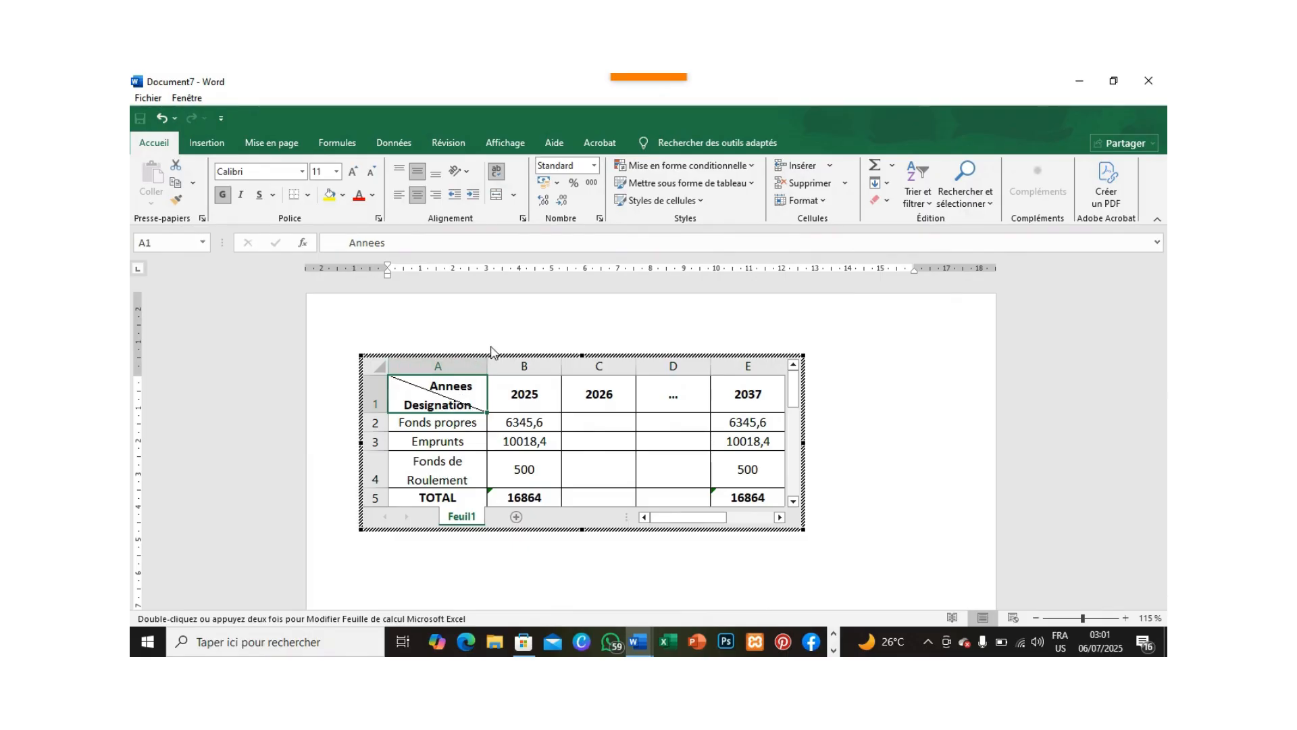
click(474, 196)
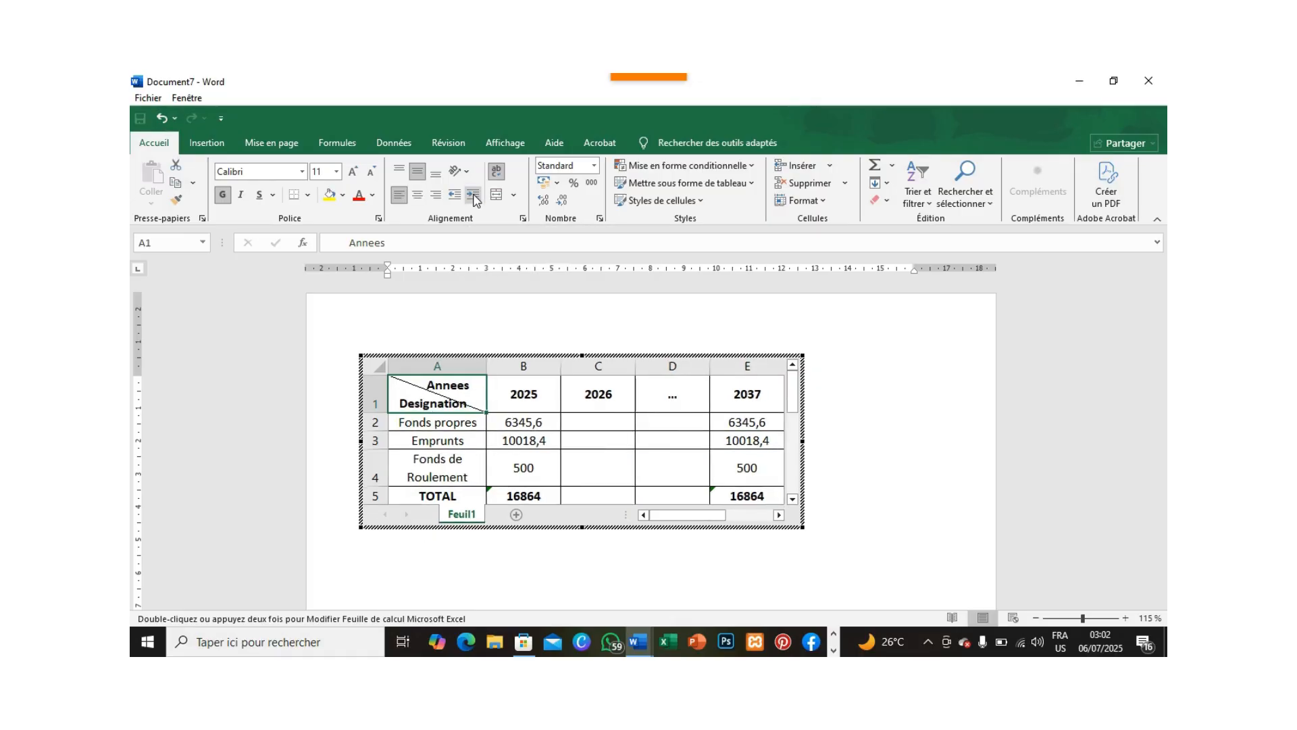
click(474, 196)
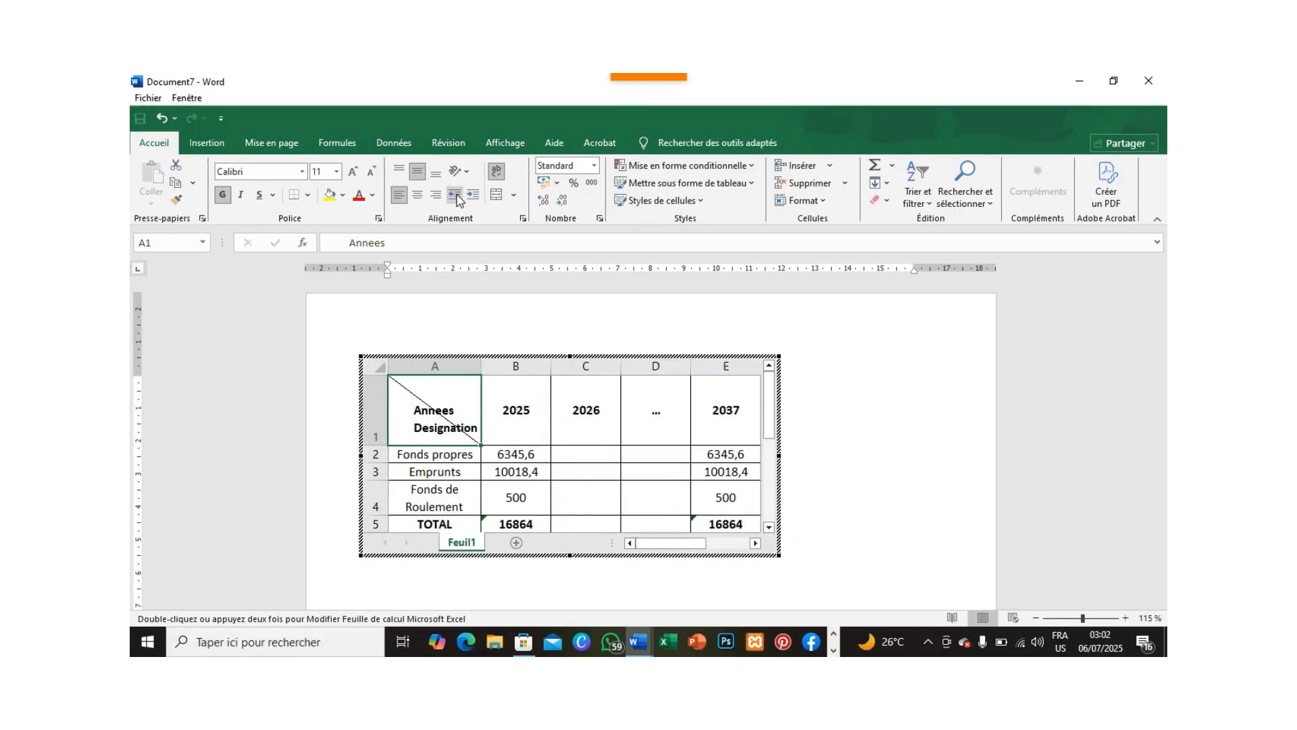
click(456, 196)
click(456, 196)
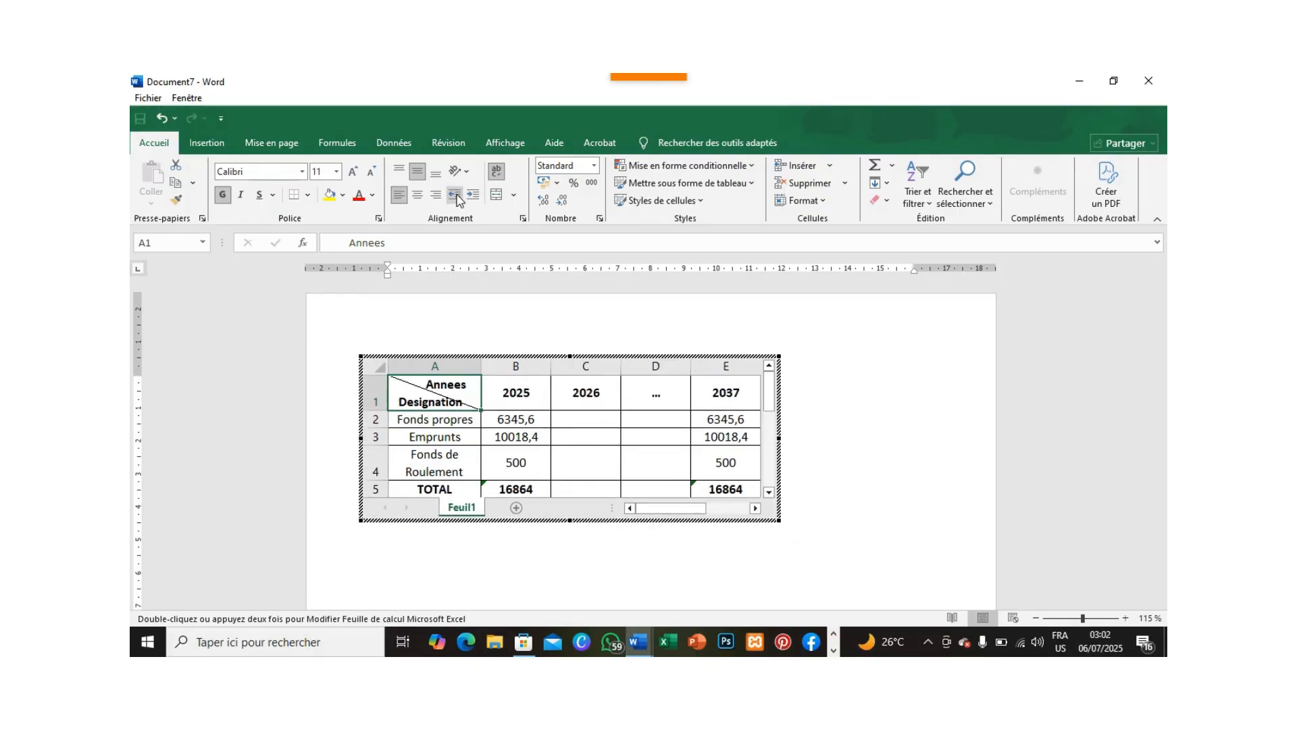
click(456, 196)
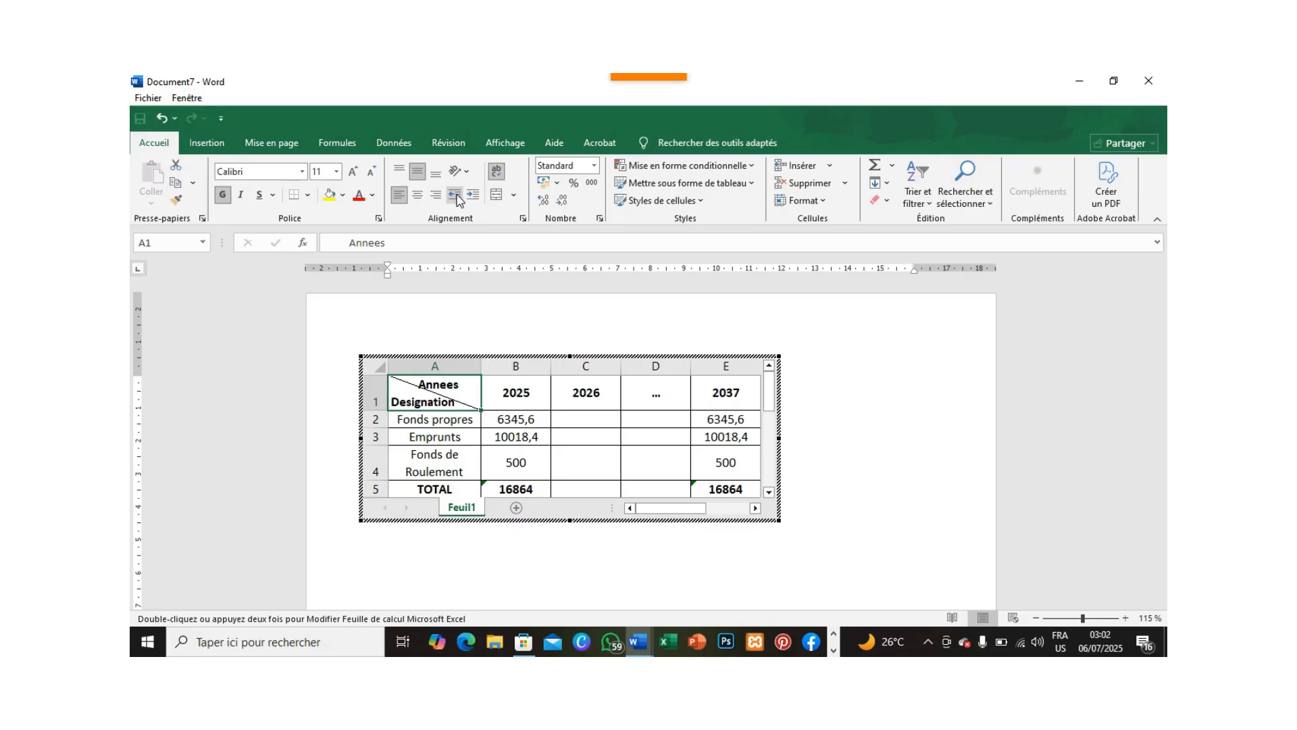
click(841, 397)
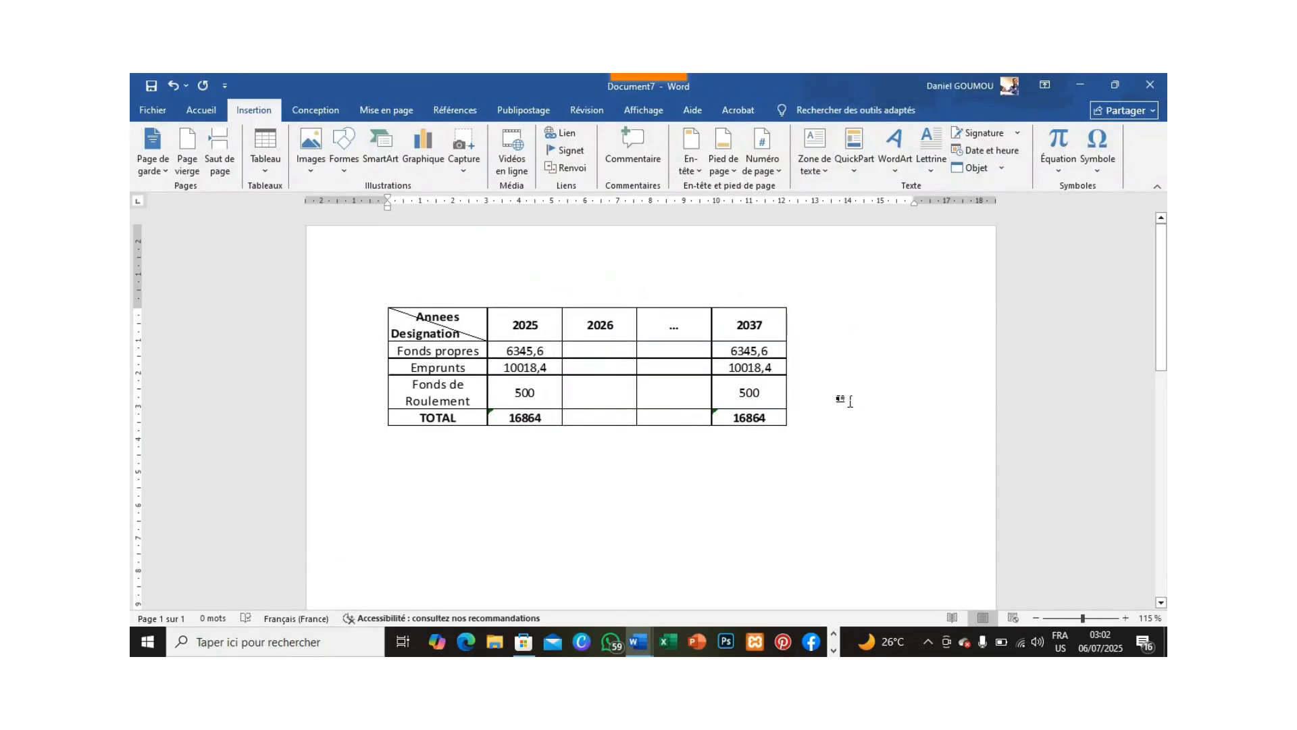